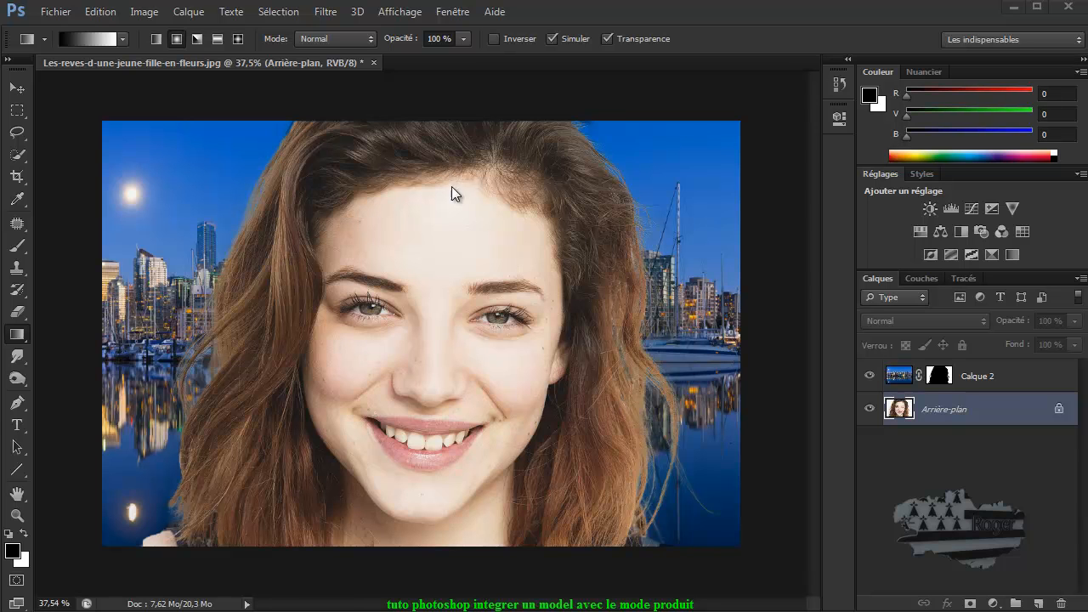
# Step: Select the Calque 2 layer and toggle its visibility to compare it with the portrait underneath
pyautogui.click(898, 380)
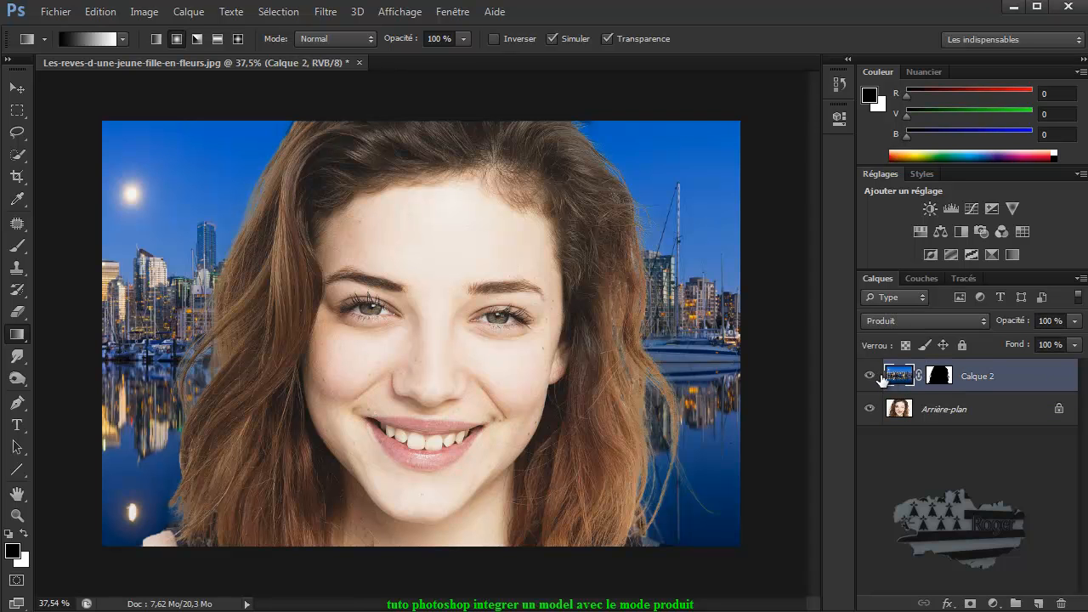
pyautogui.click(870, 377)
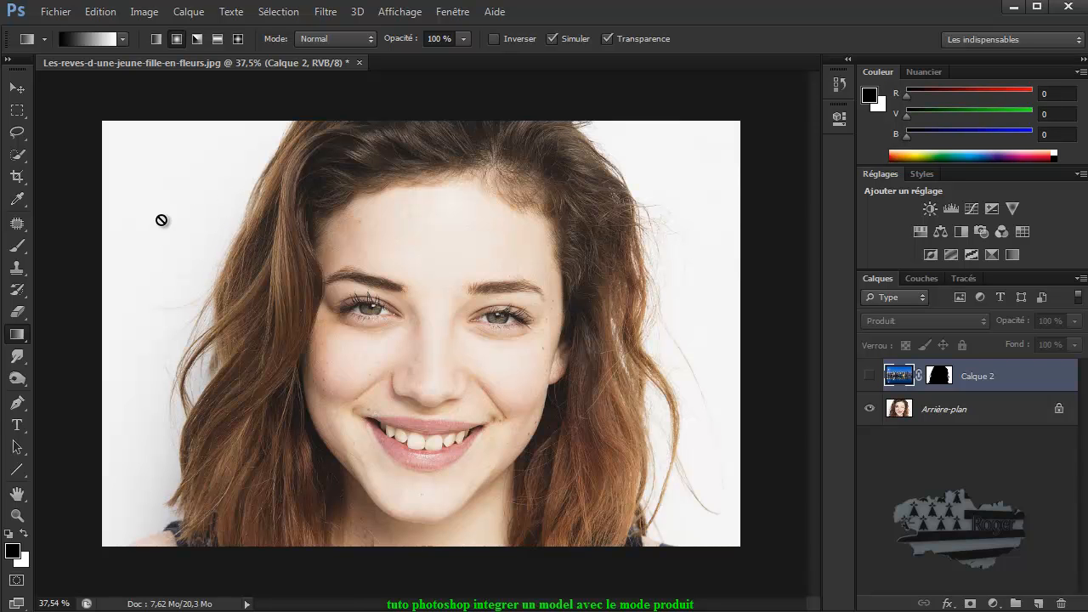
pyautogui.click(868, 379)
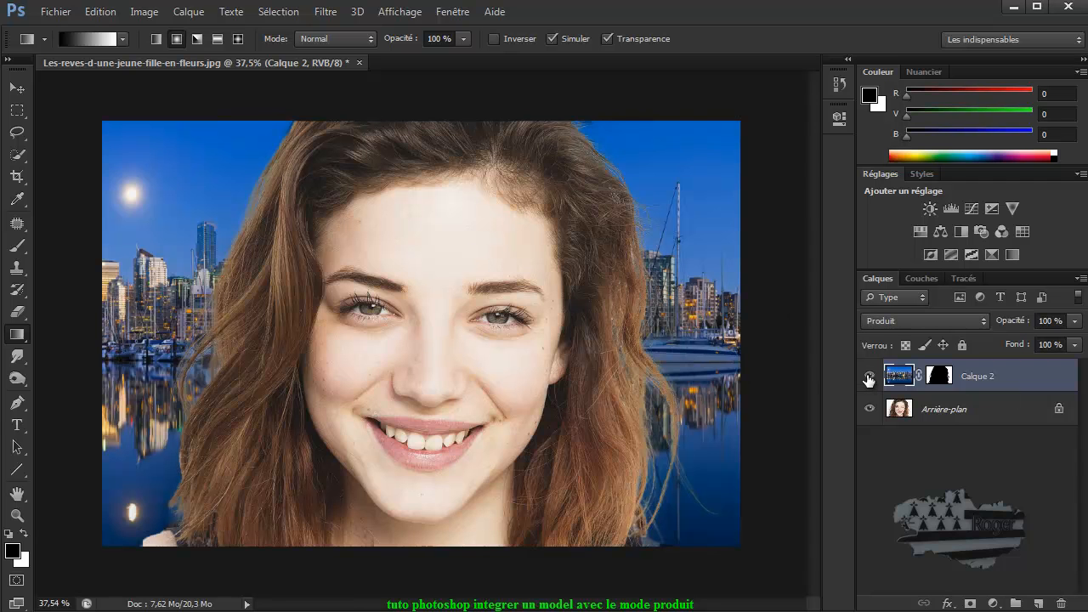
# Step: Load Calque 2's layer mask as a selection, hide the layer, and delete the mask without applying it
pyautogui.keyDown('ctrl'); pyautogui.click(940, 379); pyautogui.keyUp('ctrl')
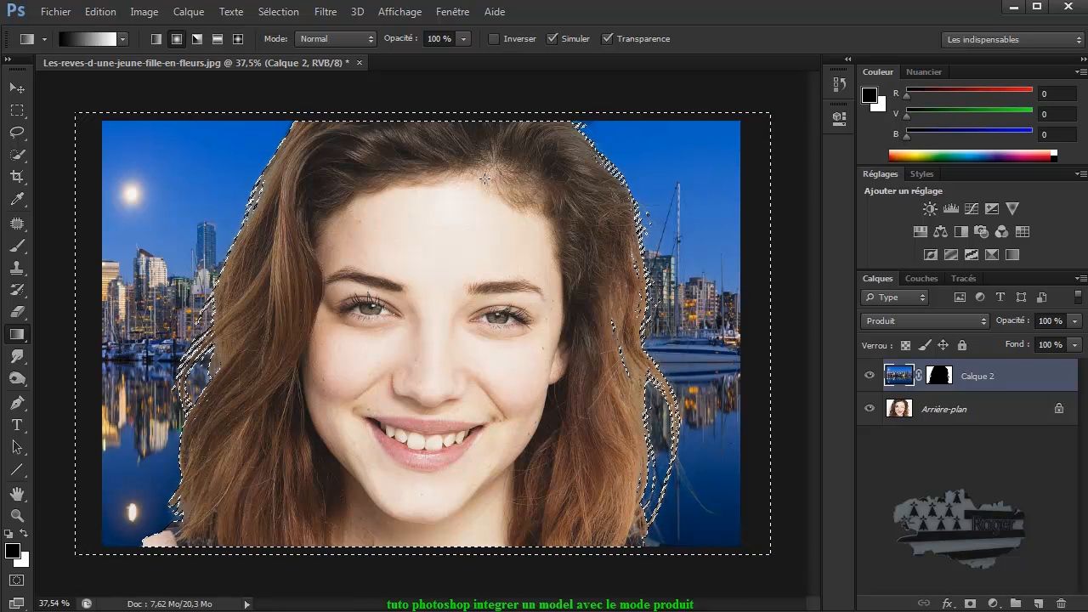
pyautogui.click(869, 376)
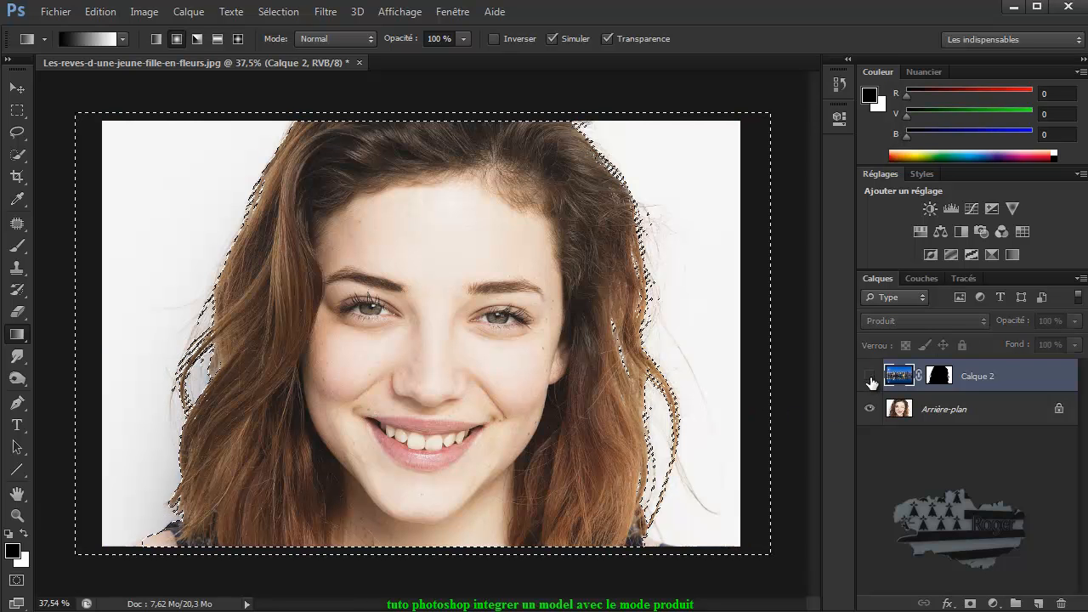
pyautogui.click(947, 379)
pyautogui.moveTo(939, 379); pyautogui.dragTo(1041, 585)
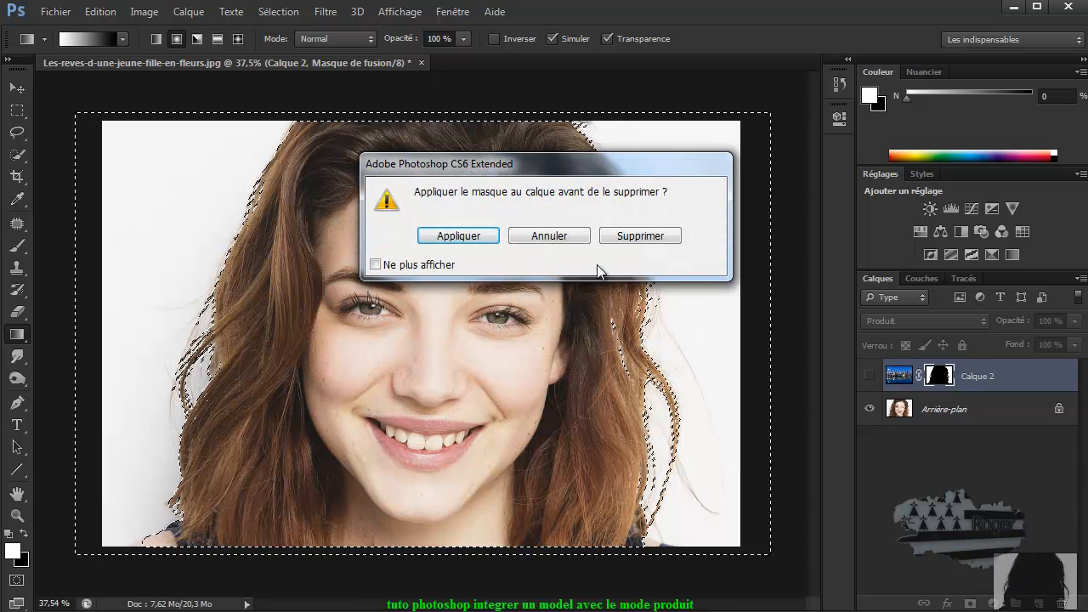
pyautogui.click(640, 236)
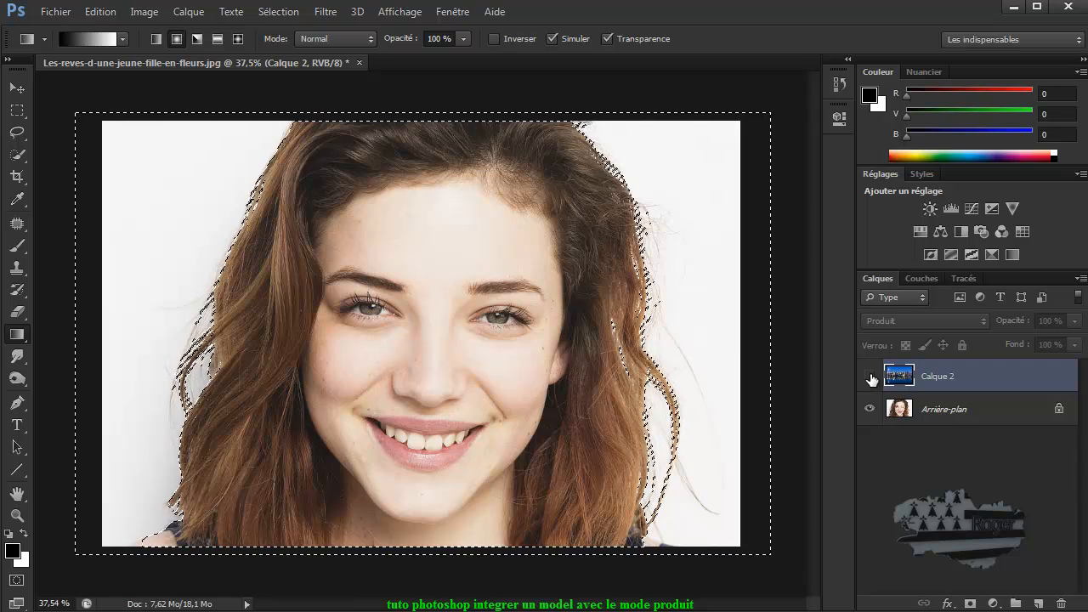
# Step: Show Calque 2, set its blending mode to Normal, and deselect everything
pyautogui.click(869, 376)
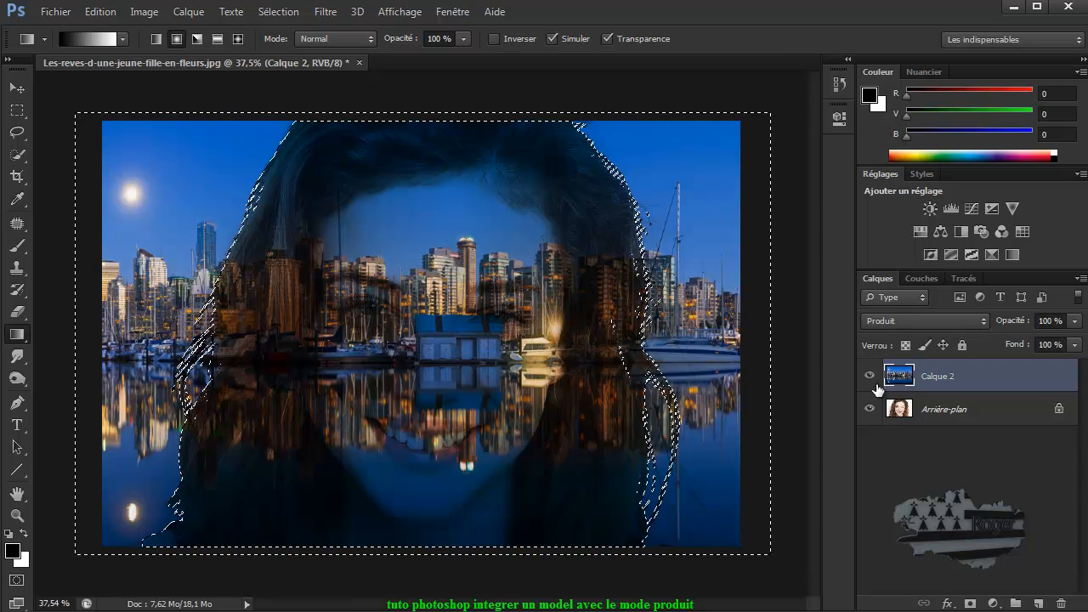
pyautogui.click(925, 320)
pyautogui.click(906, 341)
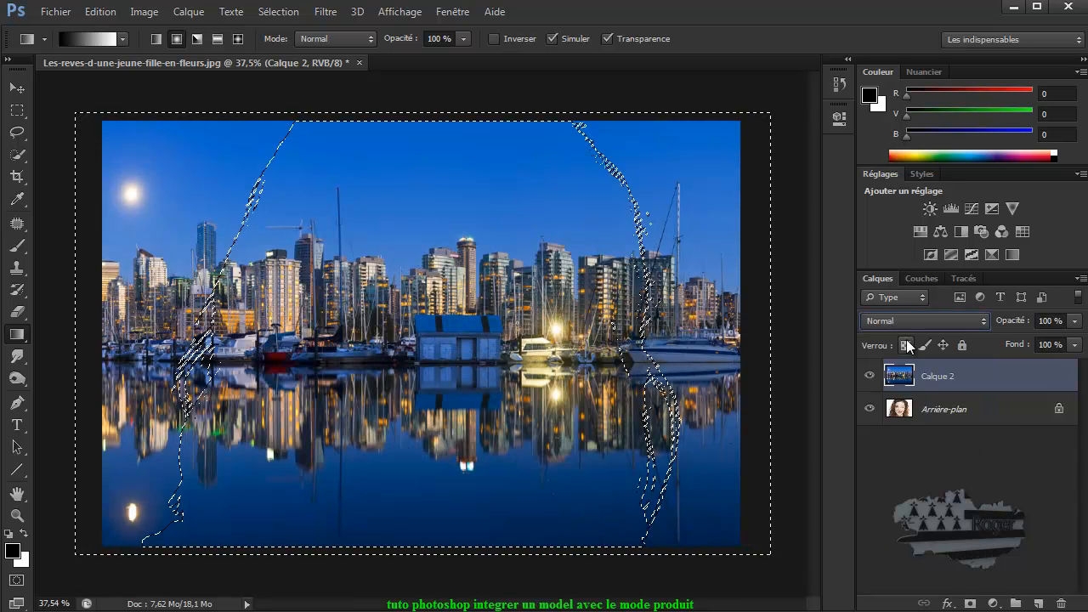
pyautogui.click(281, 12)
pyautogui.click(299, 46)
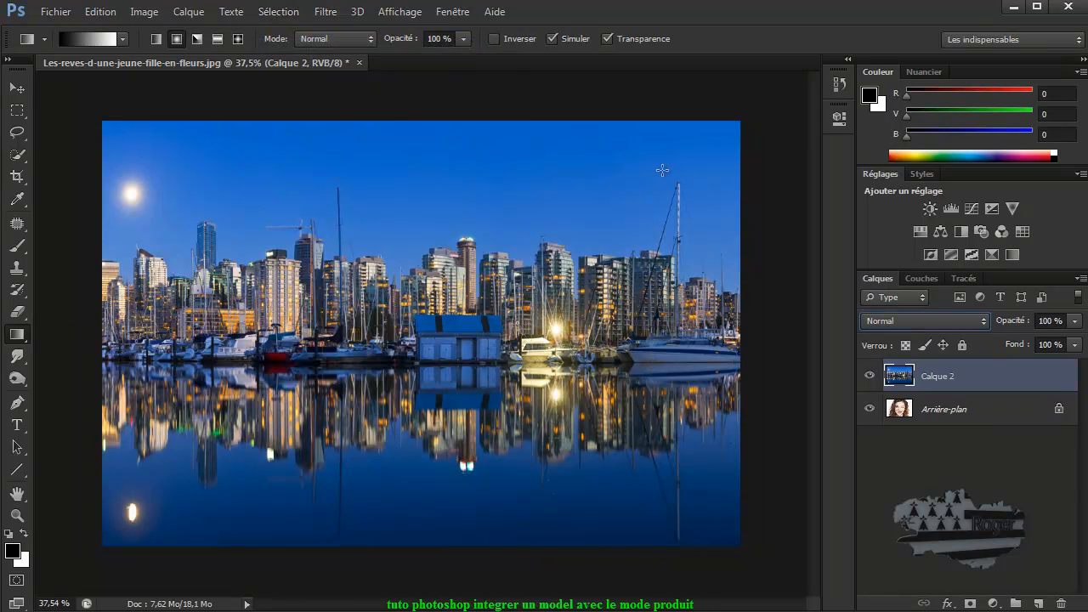
# Step: Hide Calque 2 and, on the Arrière-plan layer, select the white background around the woman with the Quick Selection tool
pyautogui.click(869, 378)
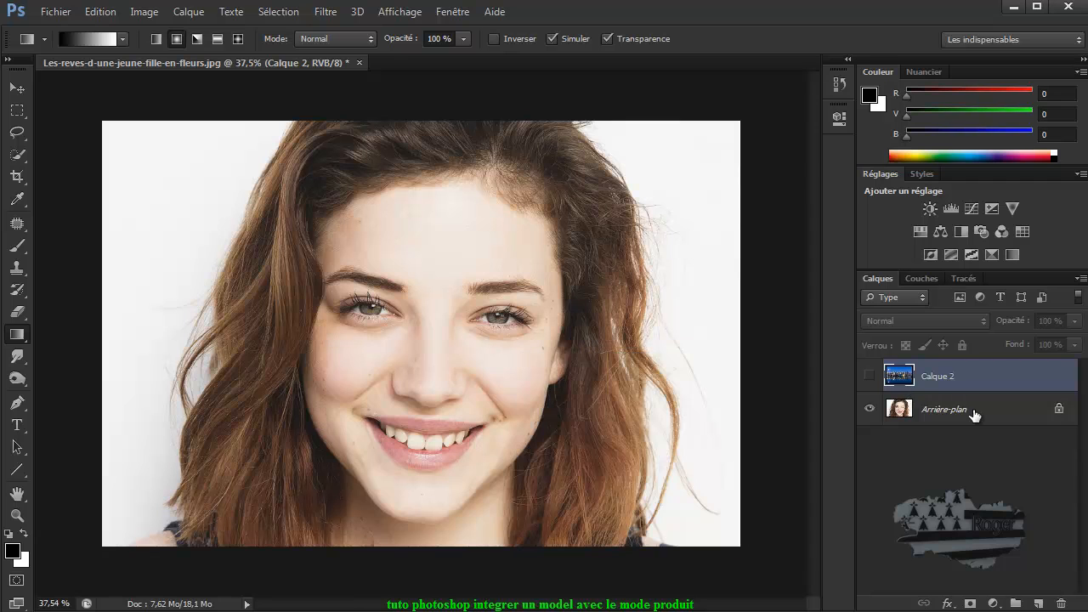
pyautogui.click(975, 415)
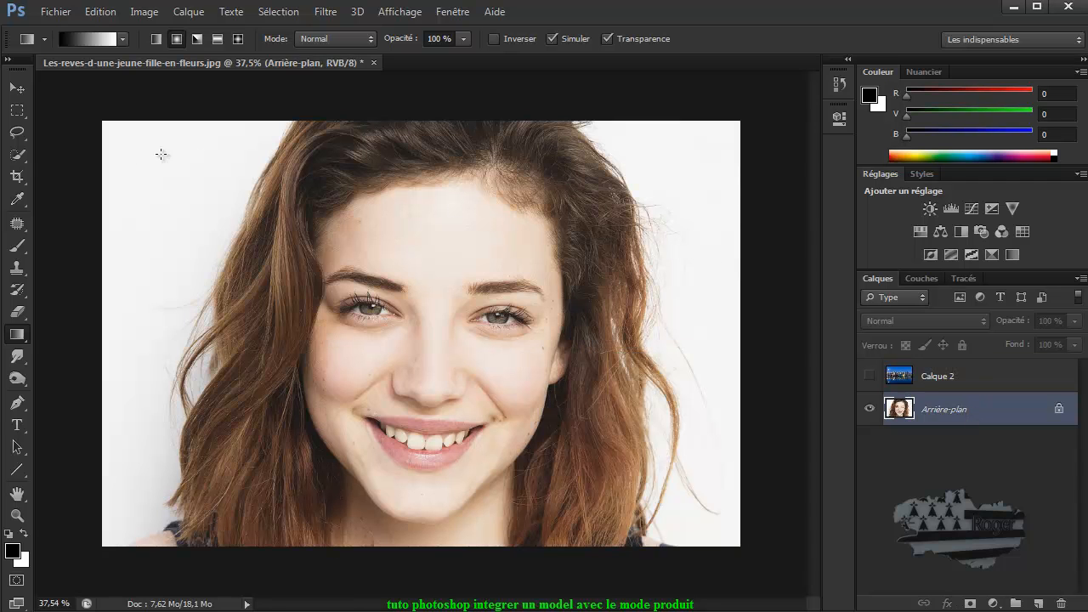
pyautogui.click(19, 157)
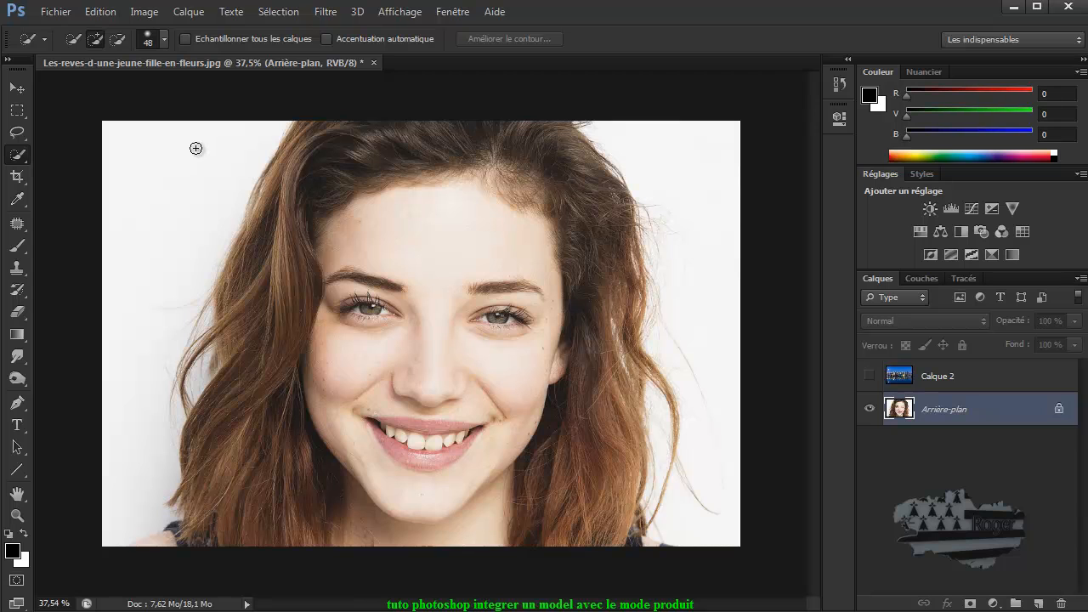
pyautogui.press('alt')
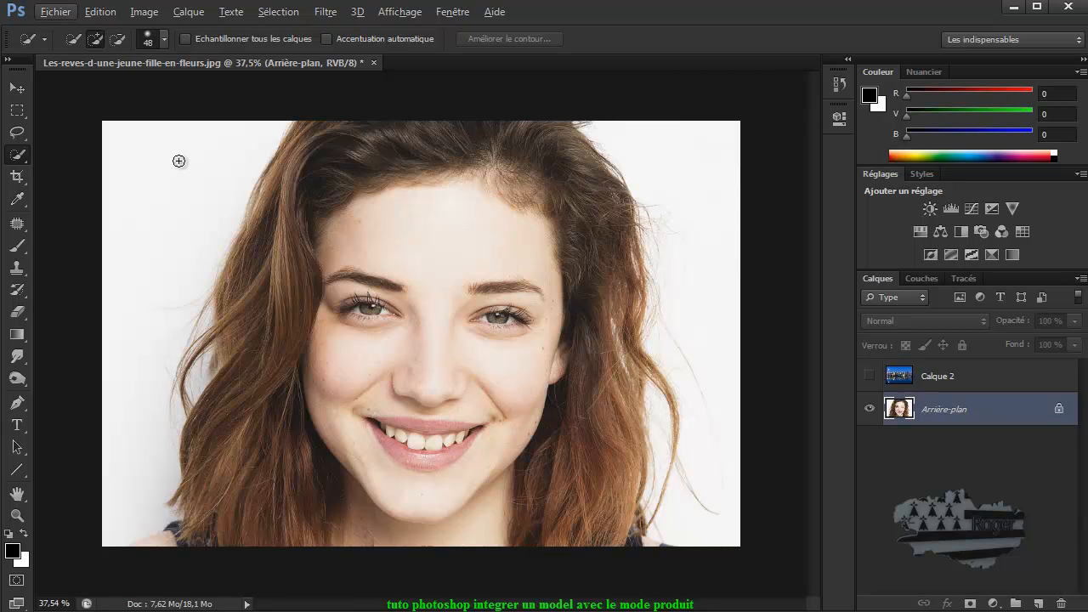
pyautogui.press('alt')
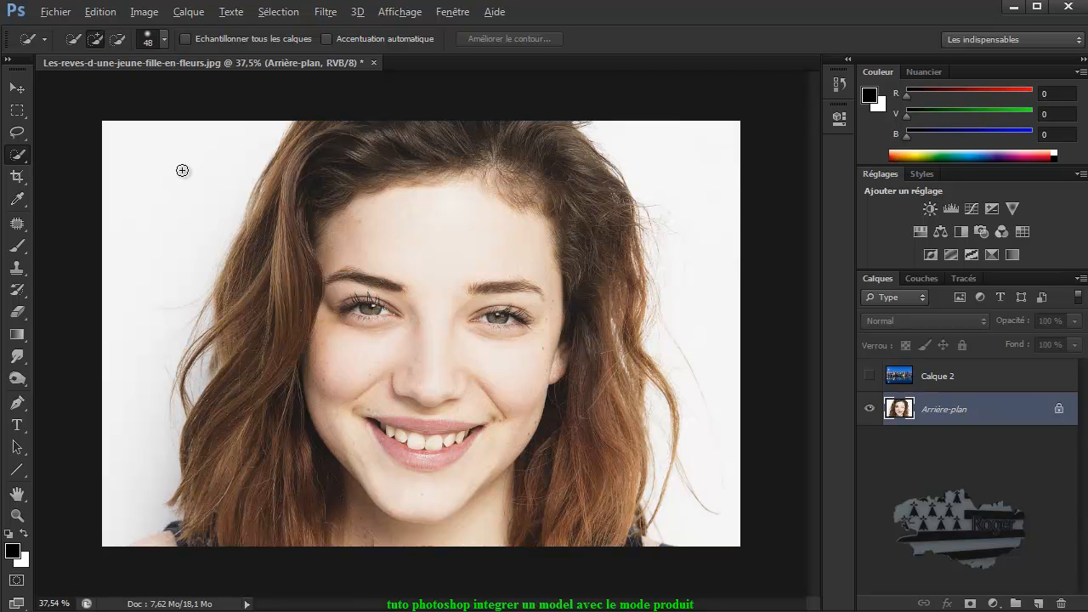
pyautogui.press('alt')
pyautogui.moveTo(141, 195); pyautogui.dragTo(131, 239)
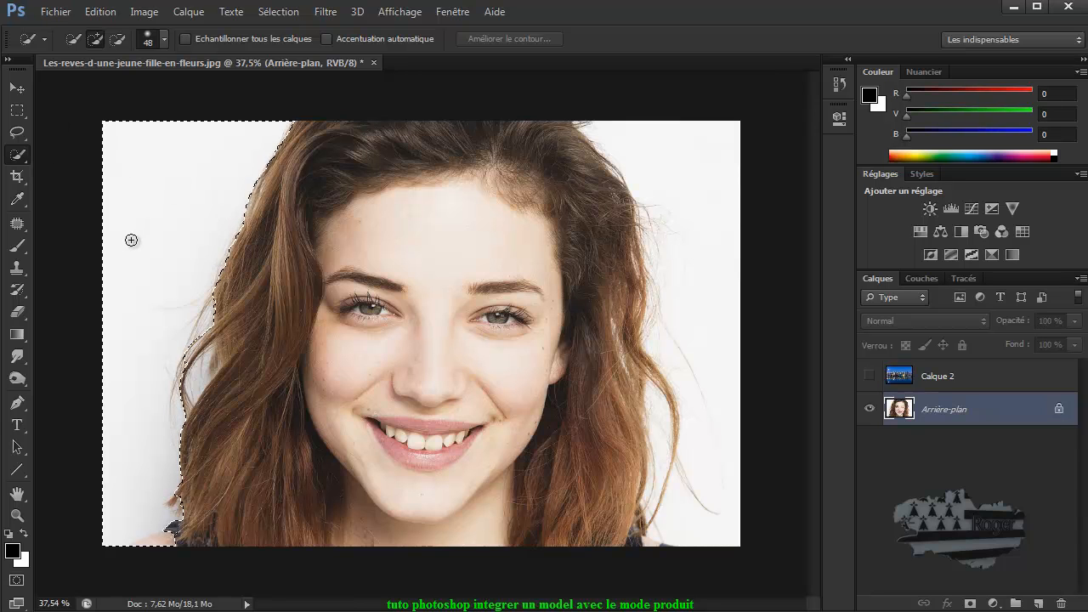
pyautogui.press('alt')
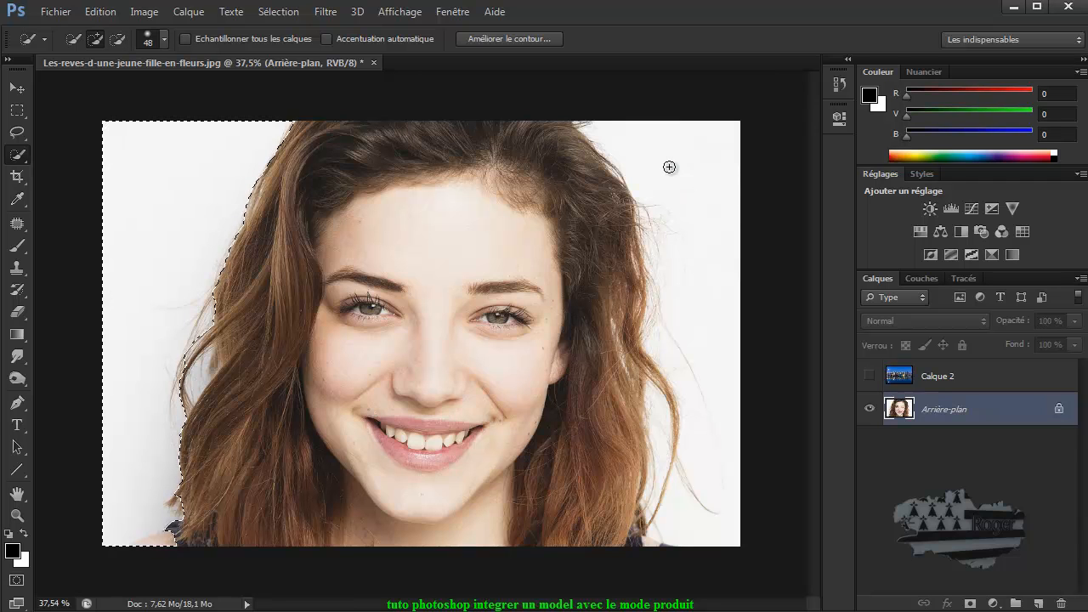
pyautogui.moveTo(663, 160); pyautogui.dragTo(699, 260)
pyautogui.moveTo(694, 309); pyautogui.dragTo(632, 136)
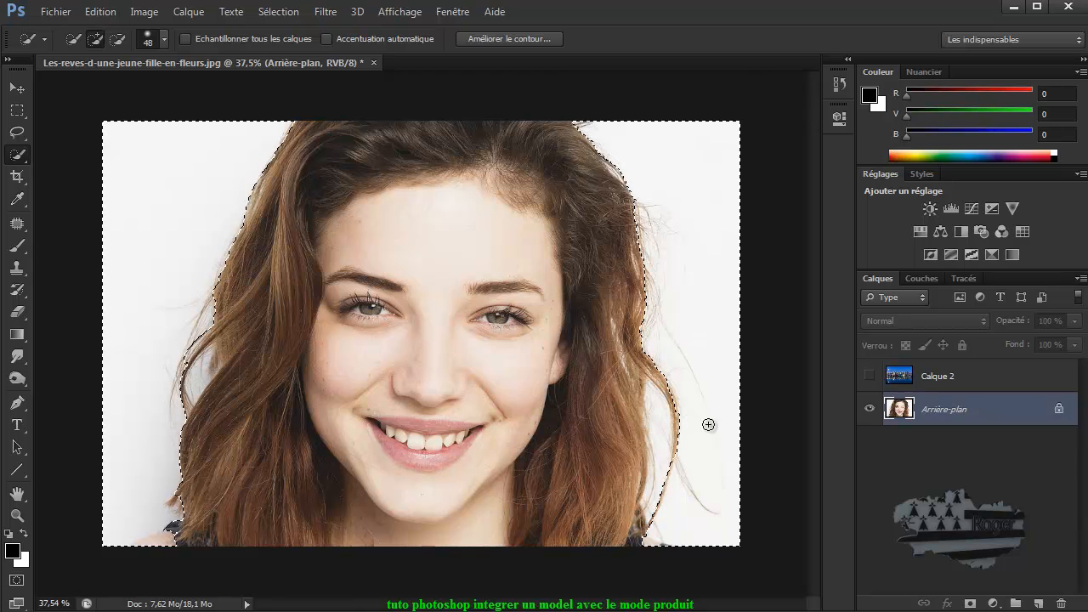
pyautogui.moveTo(659, 393); pyautogui.dragTo(661, 471)
pyautogui.press('alt')
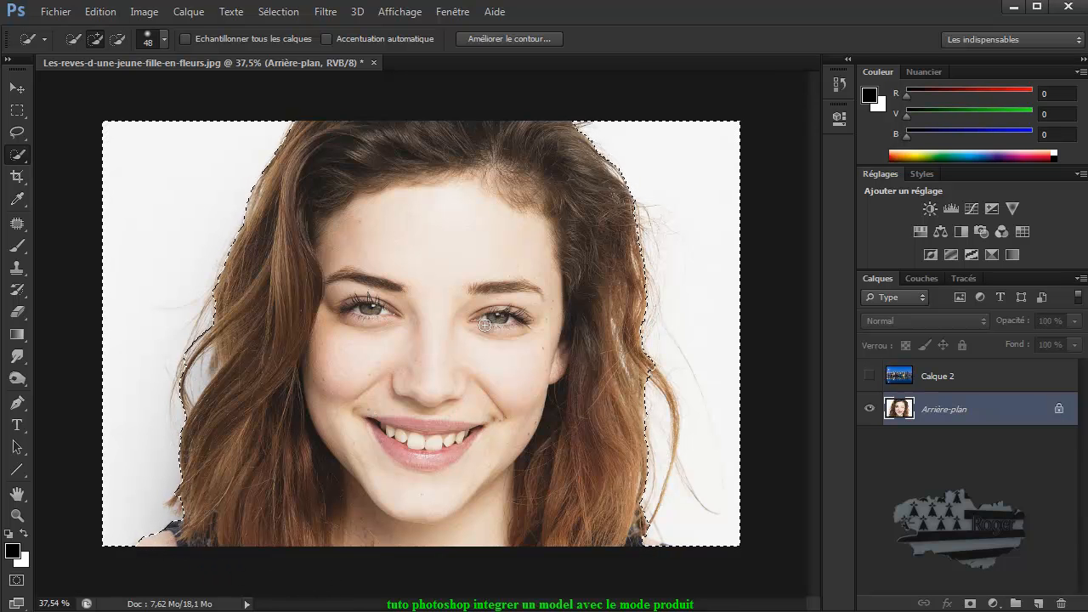
pyautogui.click(278, 11)
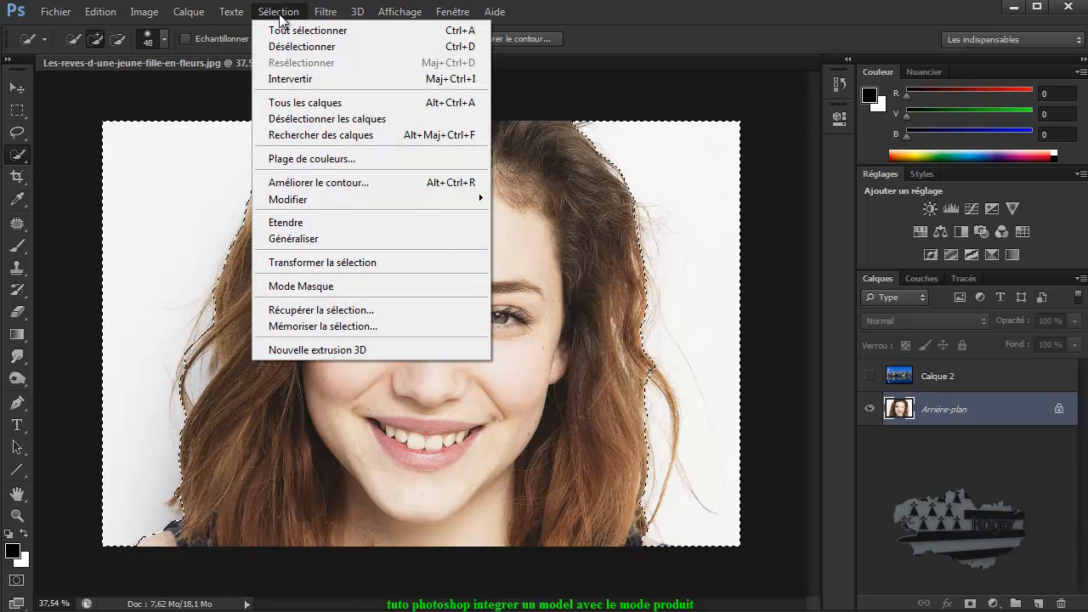
pyautogui.click(315, 183)
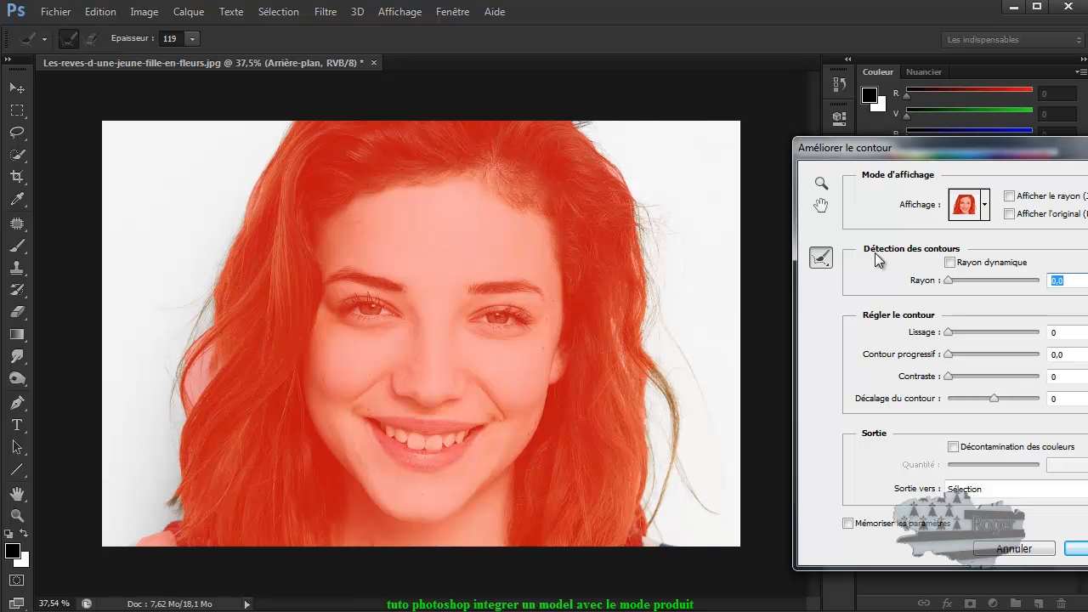
pyautogui.click(1028, 550)
# Step: Invert the selection so the woman is selected instead of the background
pyautogui.click(270, 17)
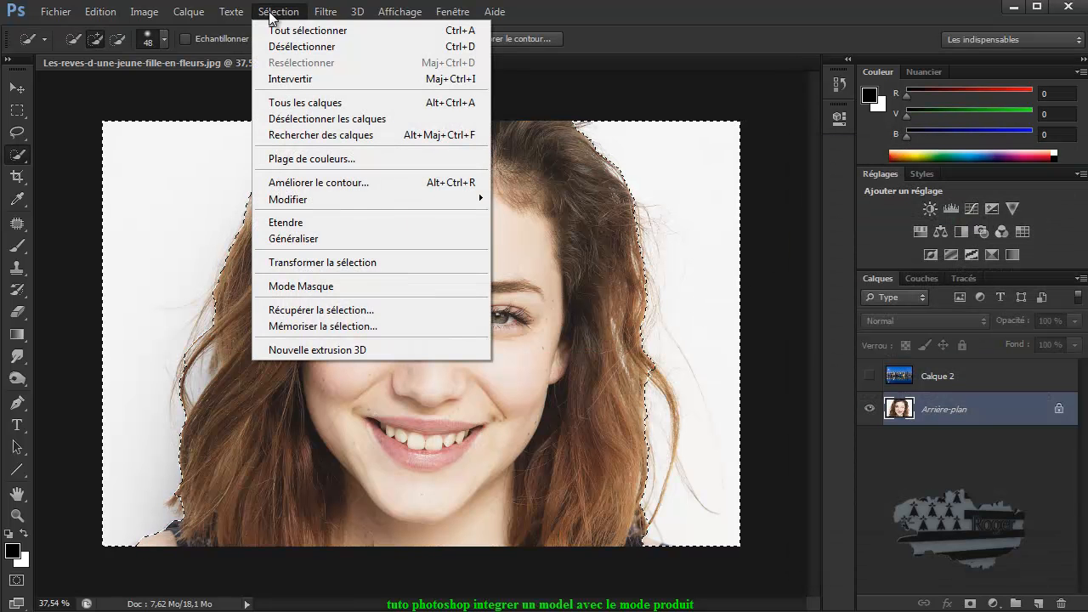
pyautogui.click(303, 76)
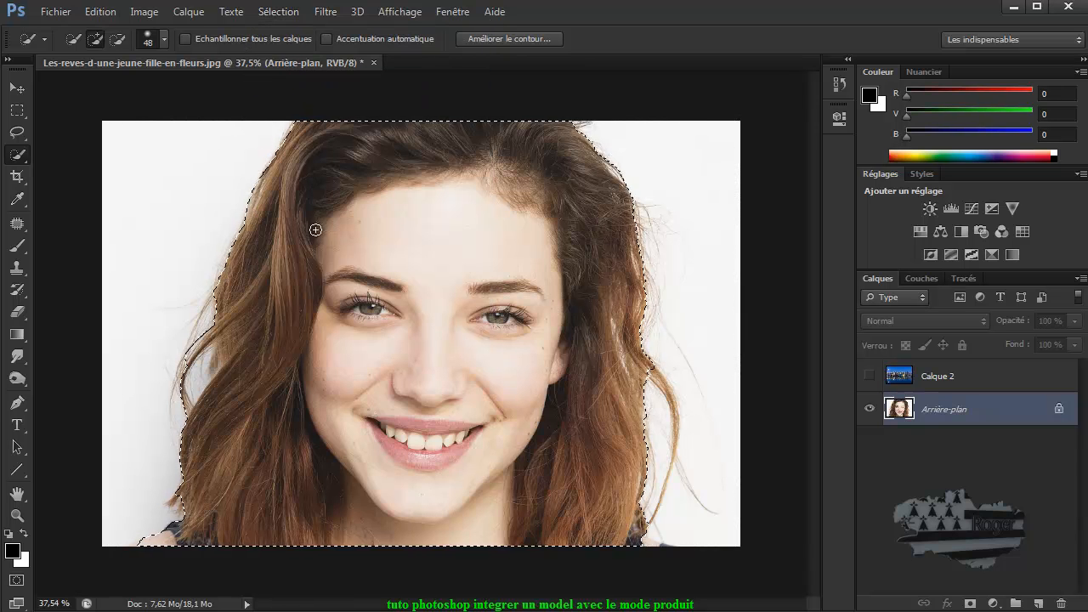
# Step: Open Améliorer le contour on the selection and switch its view mode to Sur noir
pyautogui.click(287, 12)
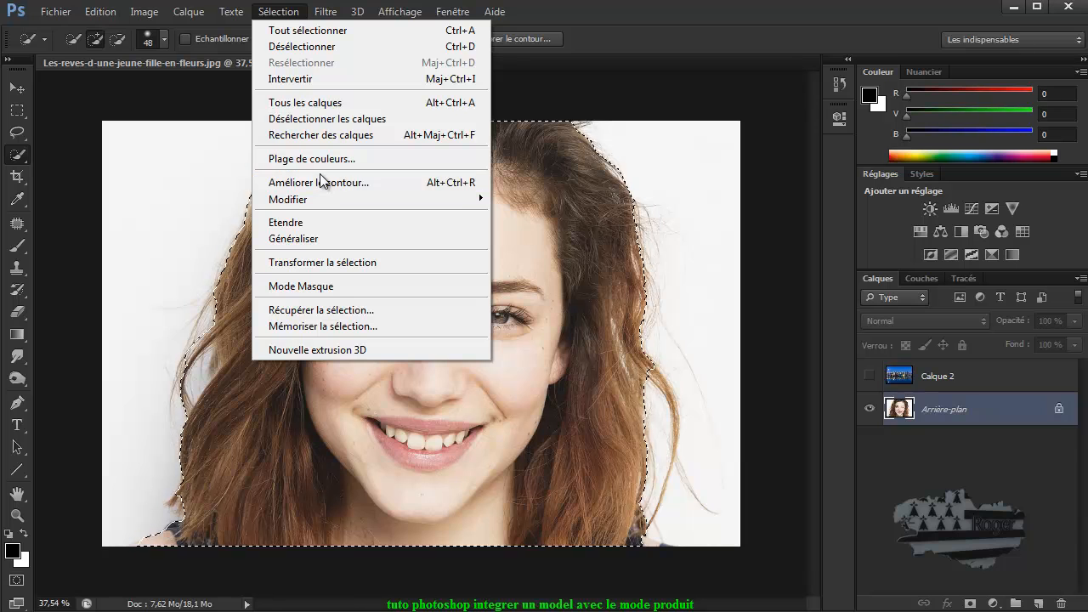
pyautogui.click(323, 181)
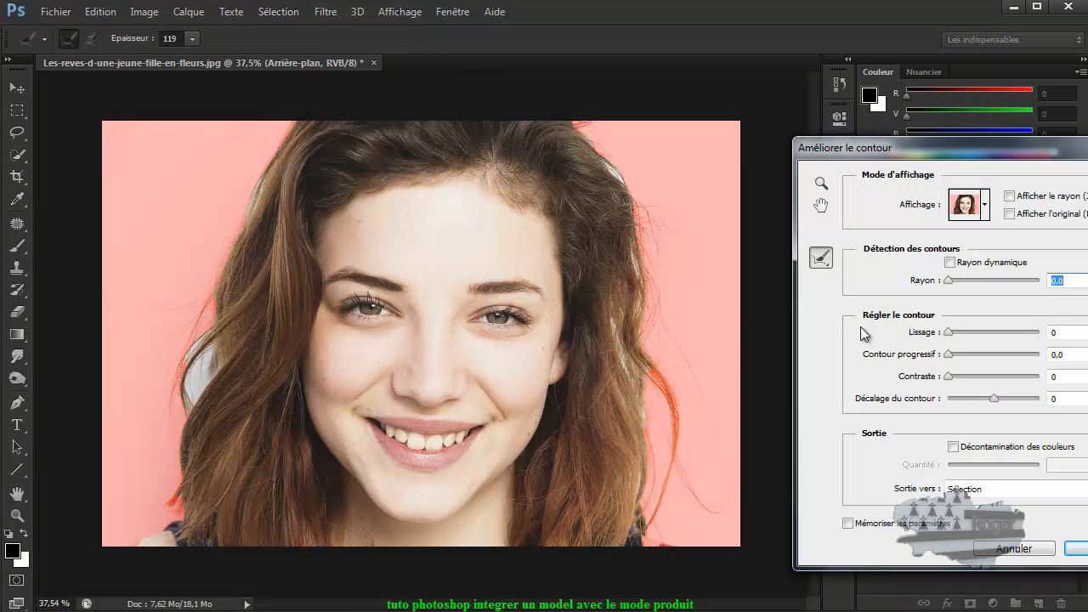
pyautogui.moveTo(938, 146); pyautogui.dragTo(882, 129)
pyautogui.click(929, 187)
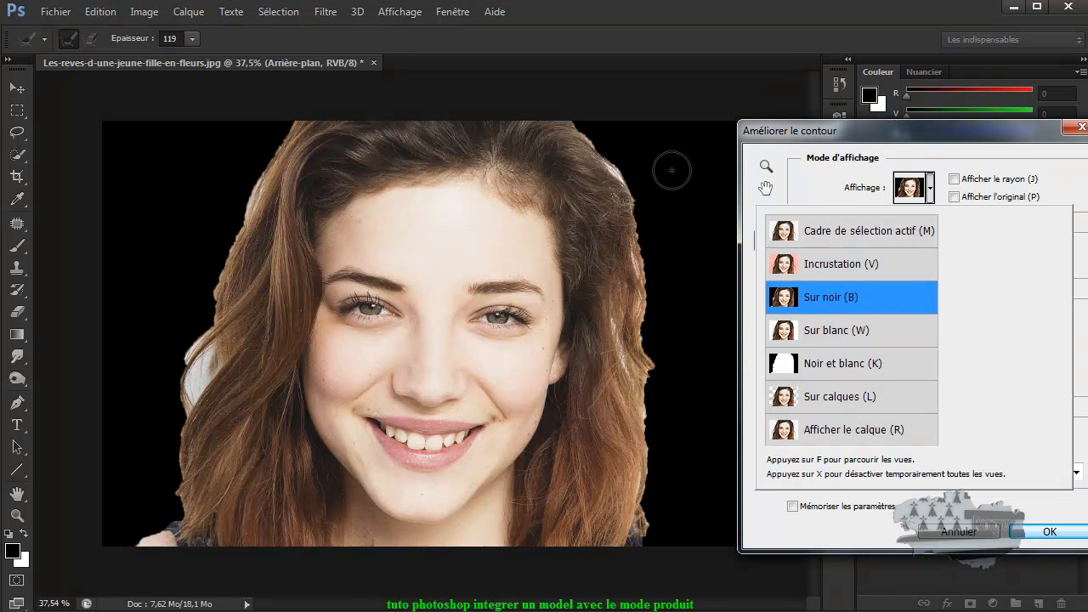
pyautogui.click(574, 138)
# Step: Brush along the hair edges on both sides with the refine radius tool and apply the refined selection
pyautogui.moveTo(583, 139)
pyautogui.mouseDown()
pyautogui.moveTo(627, 219)
pyautogui.moveTo(644, 308)
pyautogui.moveTo(625, 517)
pyautogui.moveTo(654, 491)
pyautogui.moveTo(665, 351)
pyautogui.moveTo(655, 514)
pyautogui.moveTo(634, 553)
pyautogui.mouseUp()
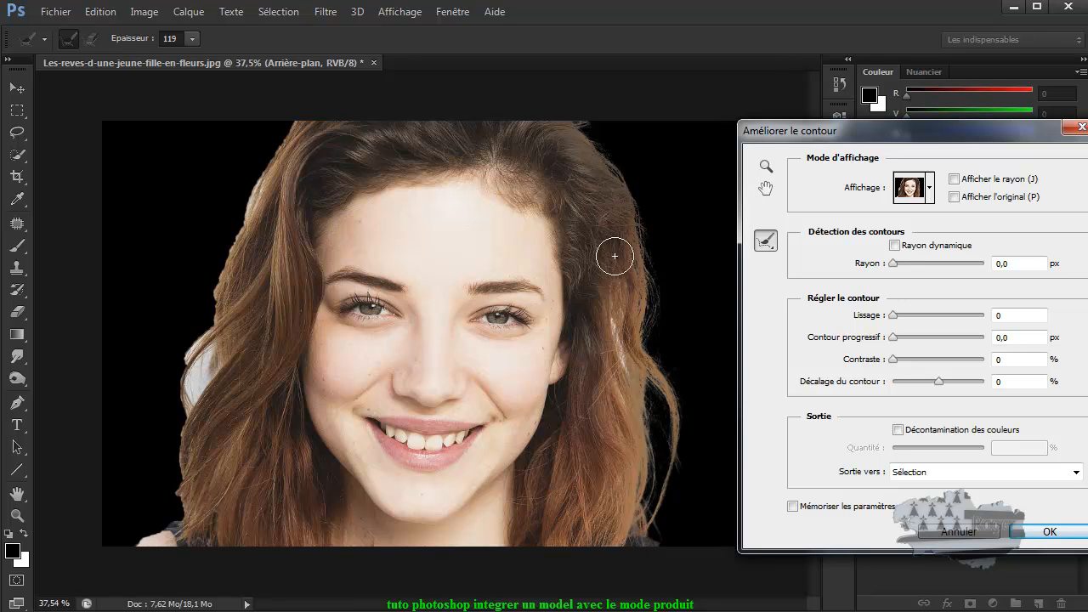
pyautogui.moveTo(299, 128)
pyautogui.mouseDown()
pyautogui.moveTo(245, 229)
pyautogui.moveTo(220, 328)
pyautogui.moveTo(192, 360)
pyautogui.moveTo(187, 392)
pyautogui.moveTo(216, 358)
pyautogui.moveTo(193, 414)
pyautogui.moveTo(181, 515)
pyautogui.moveTo(139, 558)
pyautogui.moveTo(162, 591)
pyautogui.mouseUp()
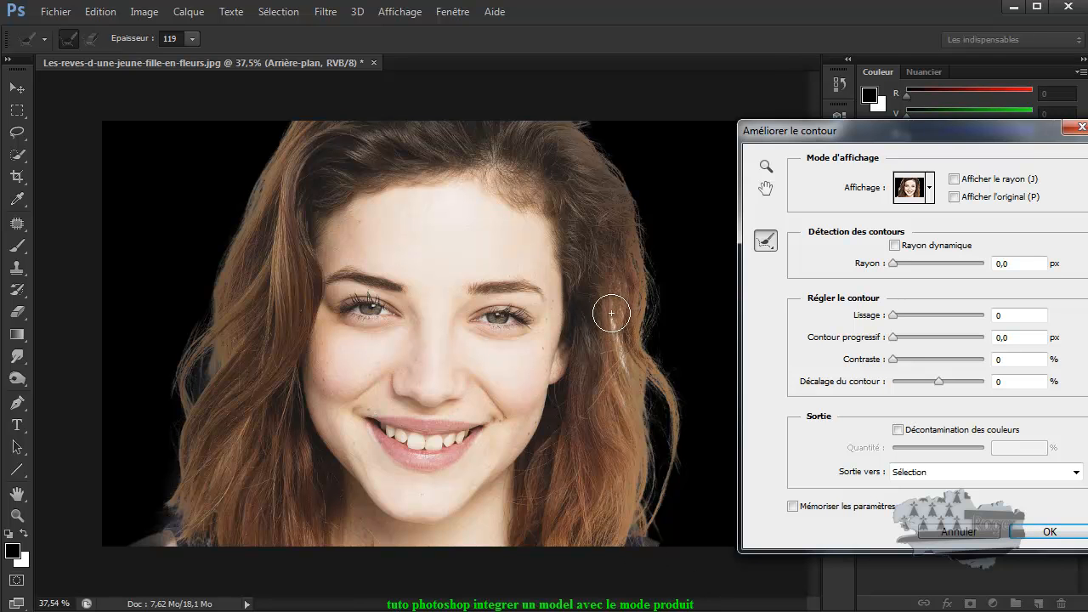
pyautogui.moveTo(624, 368); pyautogui.dragTo(625, 372)
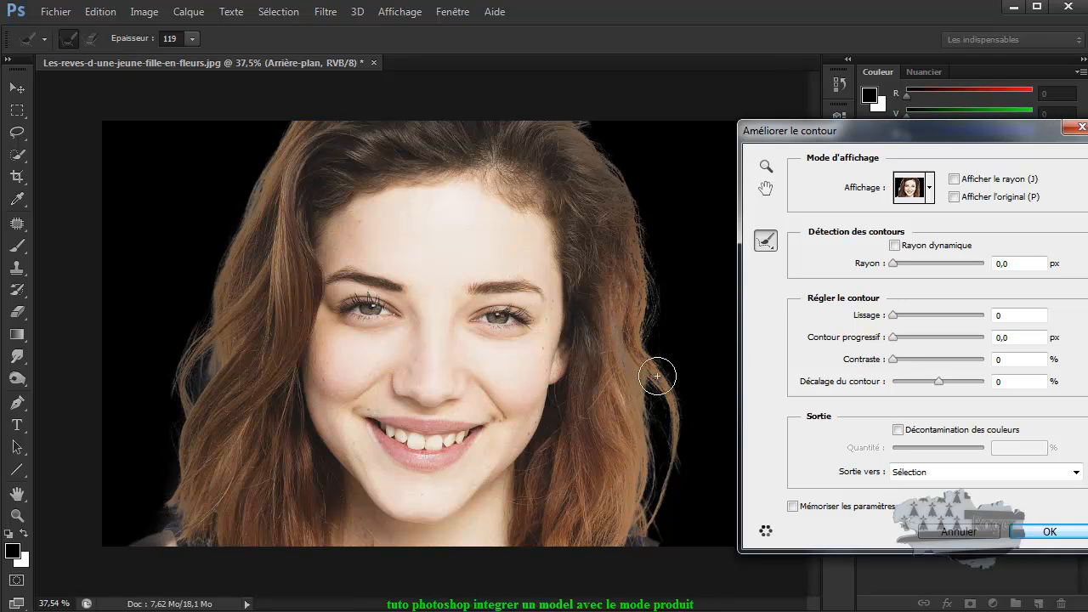
pyautogui.moveTo(607, 299); pyautogui.dragTo(627, 378)
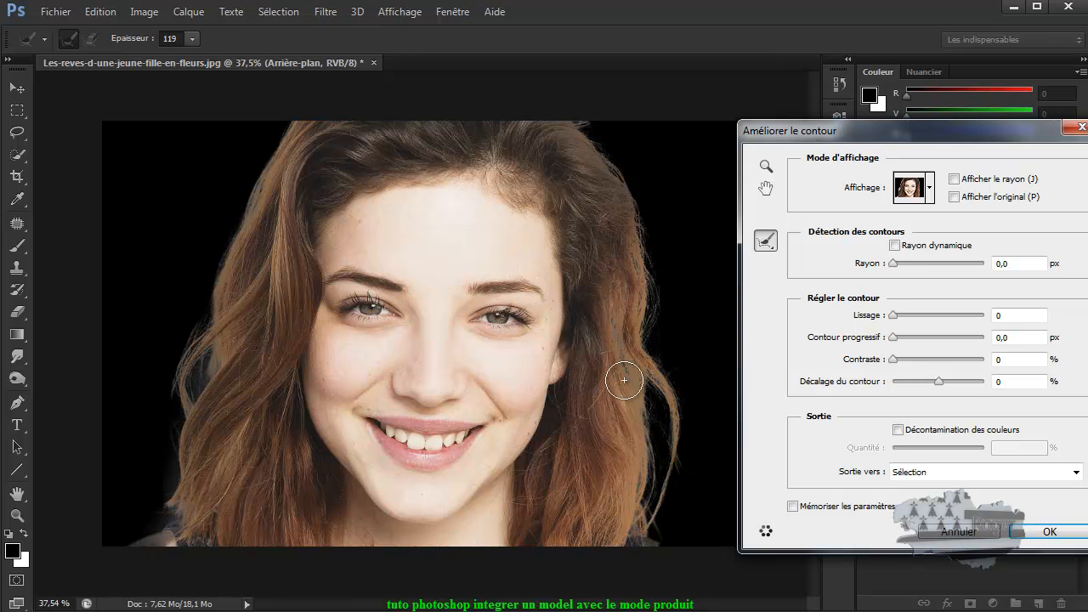
pyautogui.moveTo(193, 367)
pyautogui.mouseDown()
pyautogui.moveTo(219, 333)
pyautogui.moveTo(190, 425)
pyautogui.mouseUp()
pyautogui.moveTo(255, 406)
pyautogui.mouseDown()
pyautogui.moveTo(228, 340)
pyautogui.moveTo(214, 368)
pyautogui.moveTo(267, 369)
pyautogui.mouseUp()
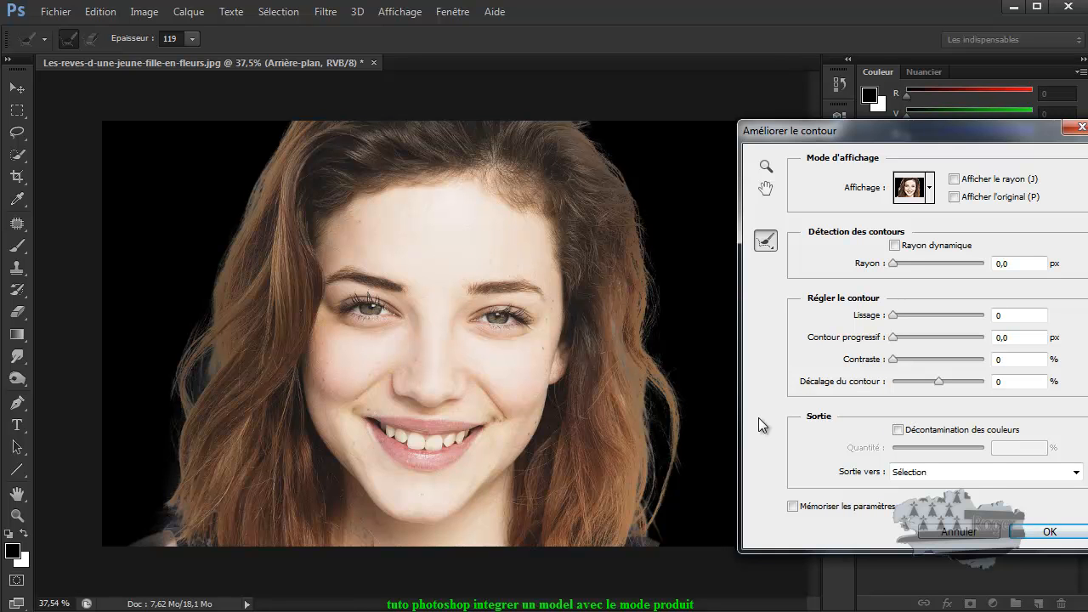
pyautogui.click(1051, 531)
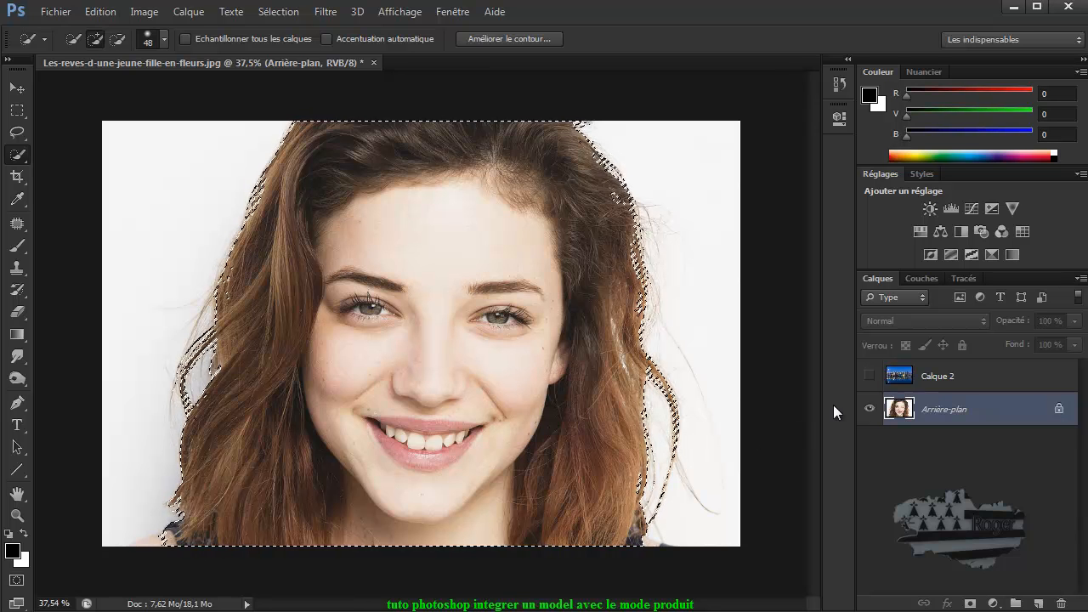
# Step: Show and select Calque 2, then set its blending mode to Produit
pyautogui.click(869, 375)
pyautogui.click(902, 378)
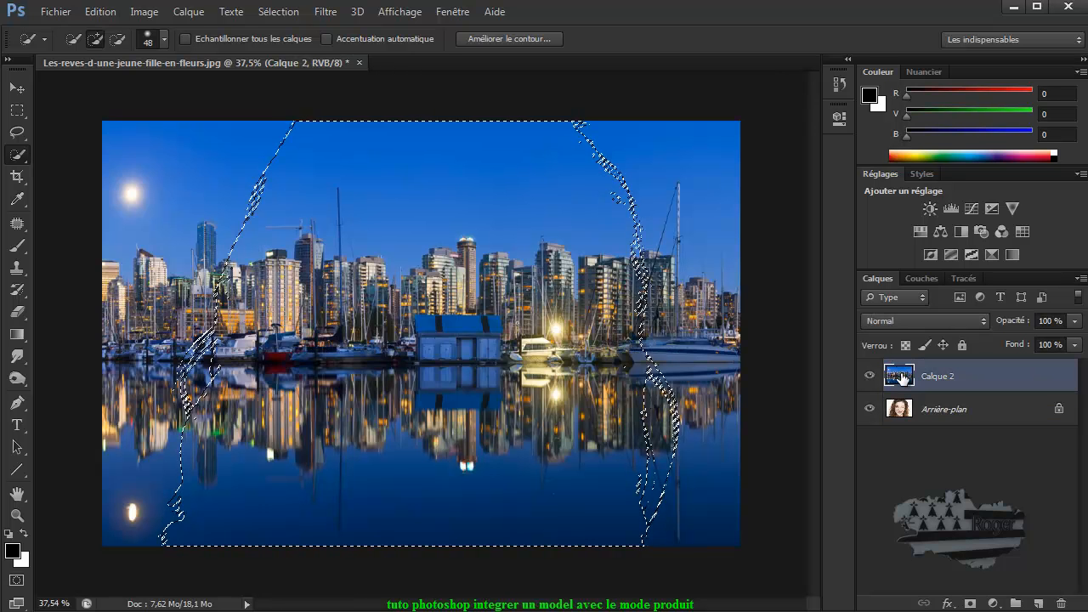
pyautogui.click(915, 321)
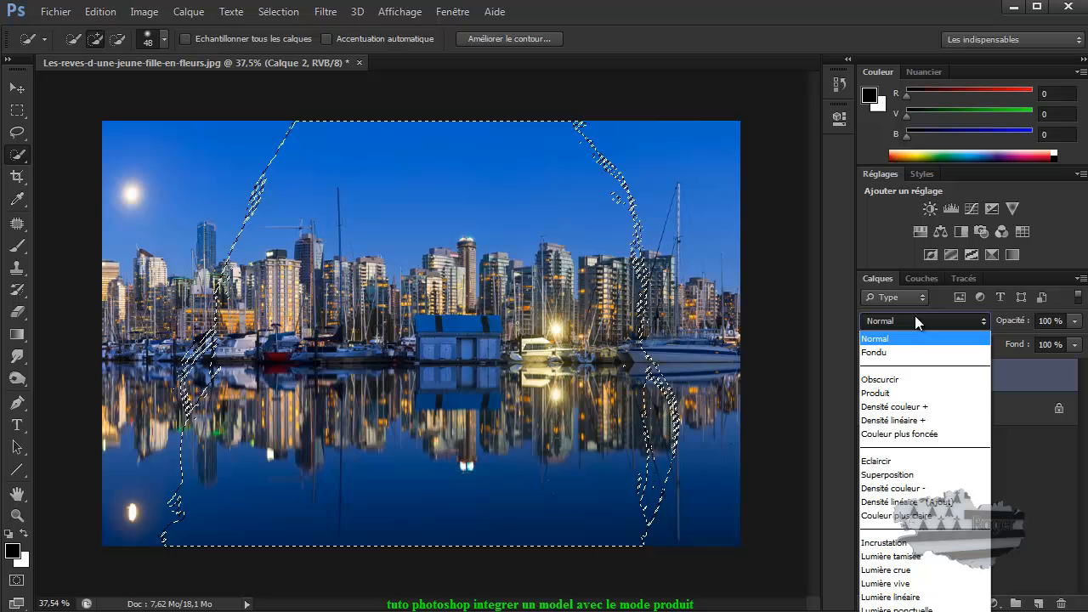
pyautogui.click(915, 396)
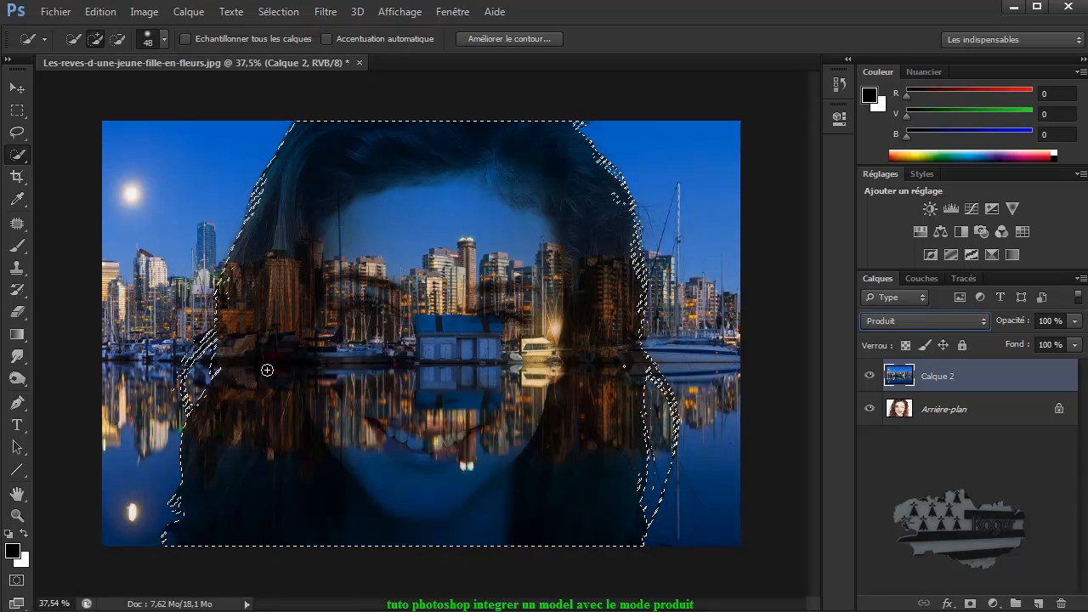
pyautogui.click(970, 603)
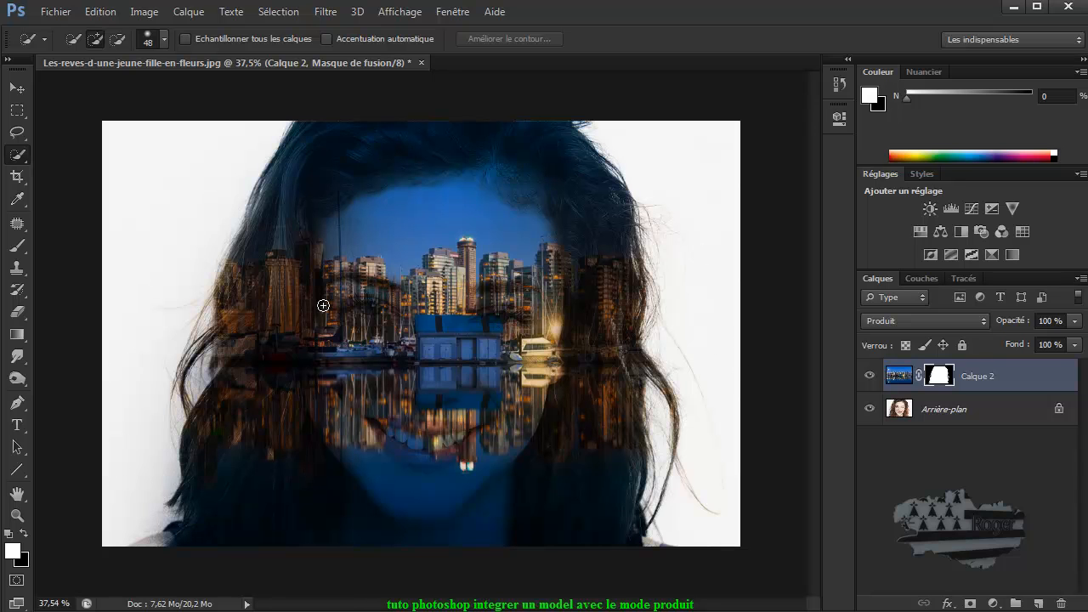
pyautogui.click(100, 11)
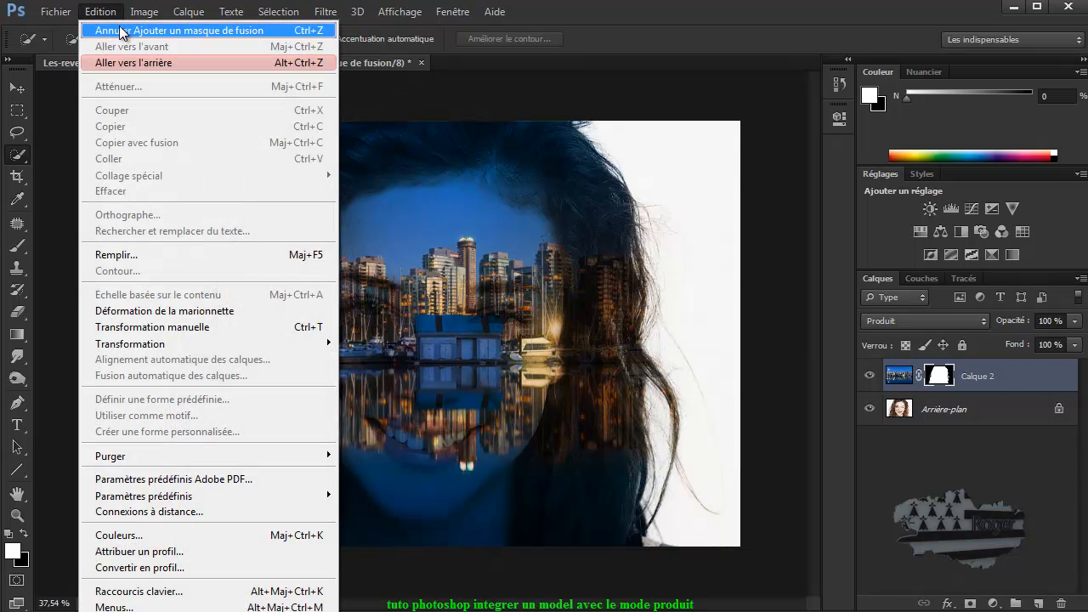
pyautogui.click(120, 31)
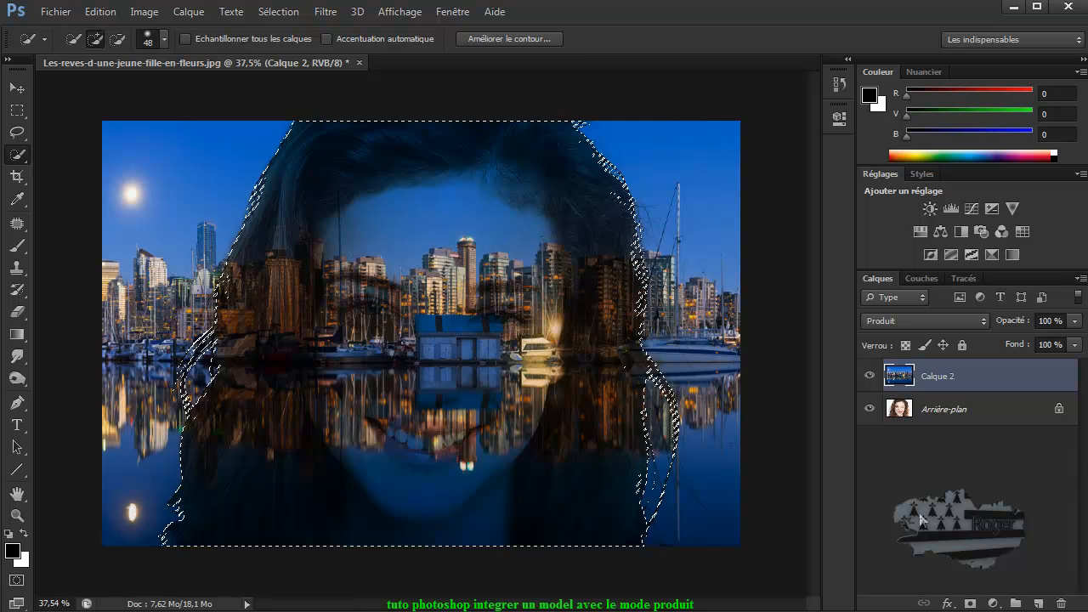
# Step: Add a layer mask to Calque 2 that hides the city over the woman, and paint black on its lower-left corner at 77% brush opacity
pyautogui.click(970, 603)
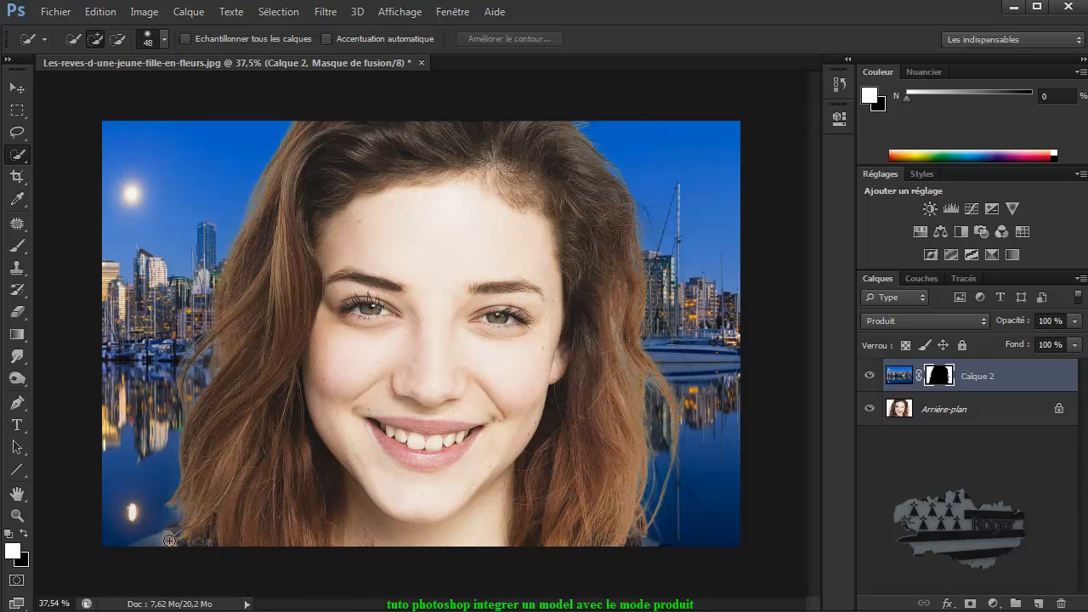
pyautogui.click(17, 247)
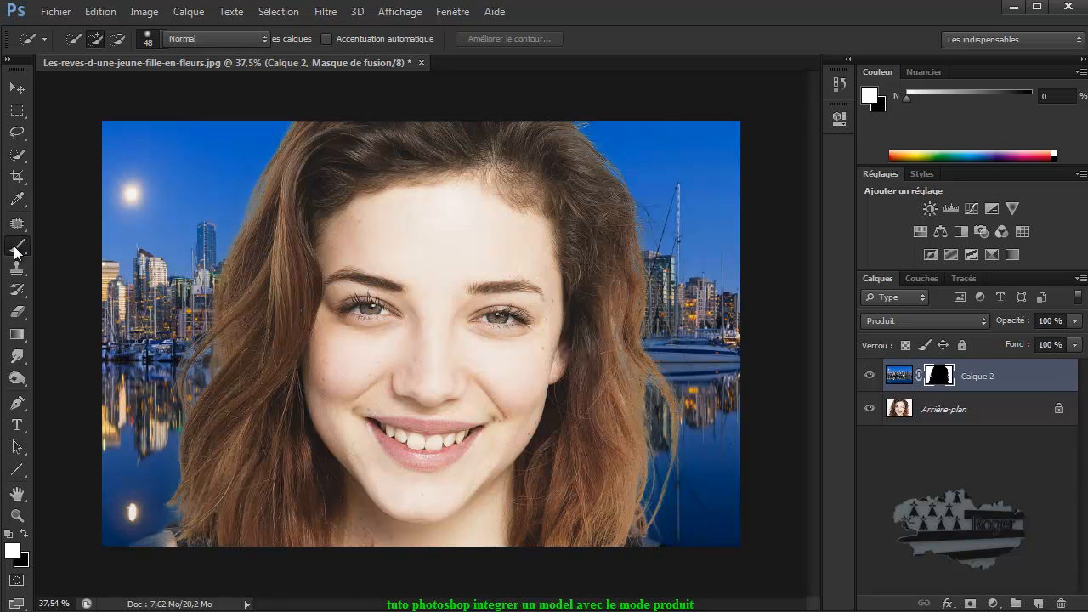
pyautogui.click(24, 532)
pyautogui.moveTo(187, 545); pyautogui.dragTo(193, 545)
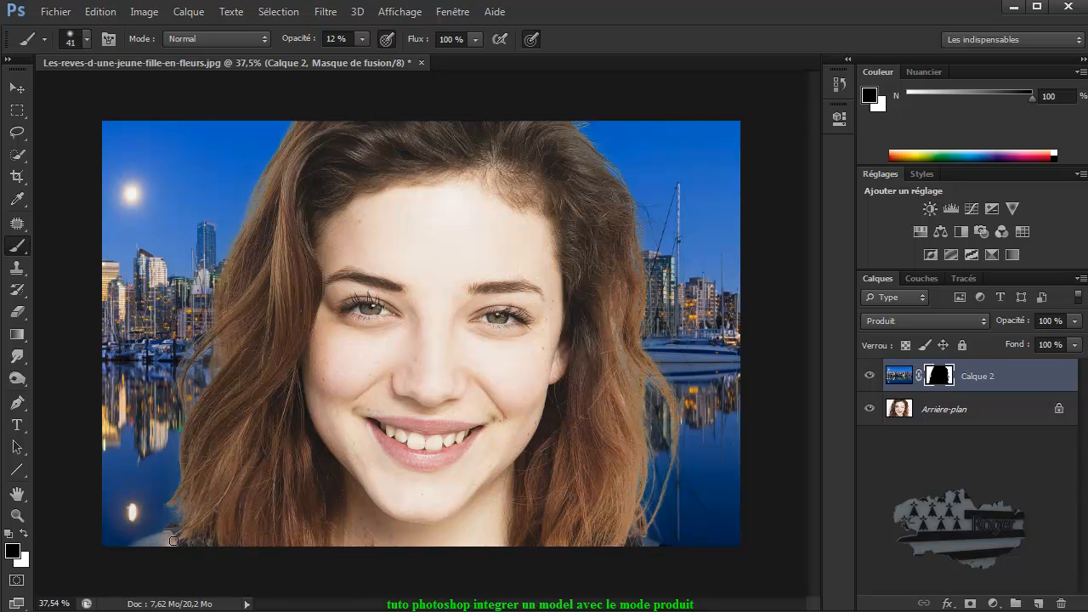
pyautogui.click(362, 39)
pyautogui.moveTo(395, 57); pyautogui.dragTo(414, 58)
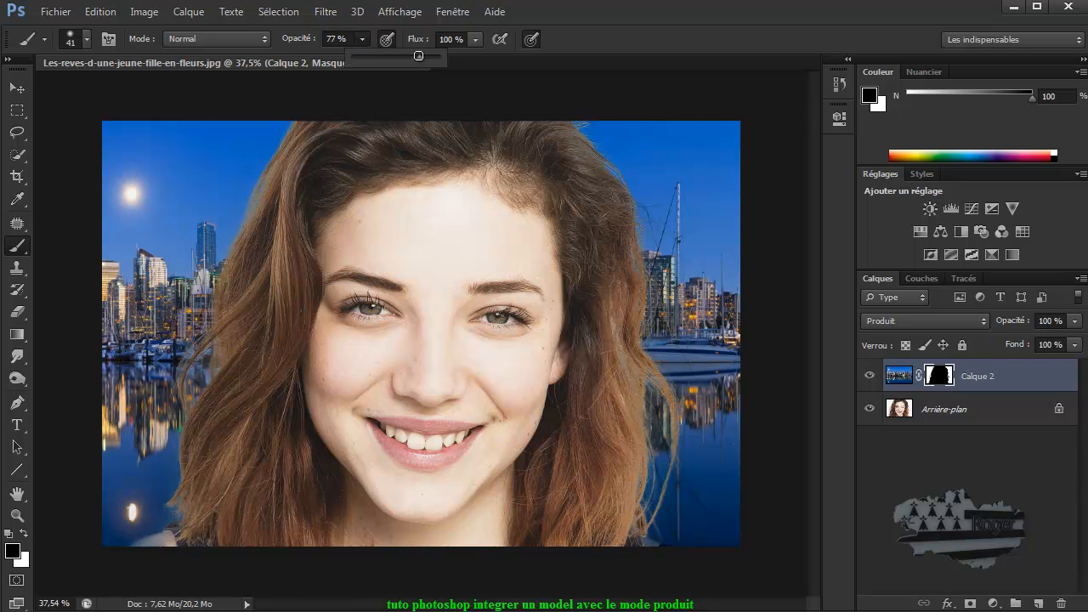
pyautogui.click(178, 541)
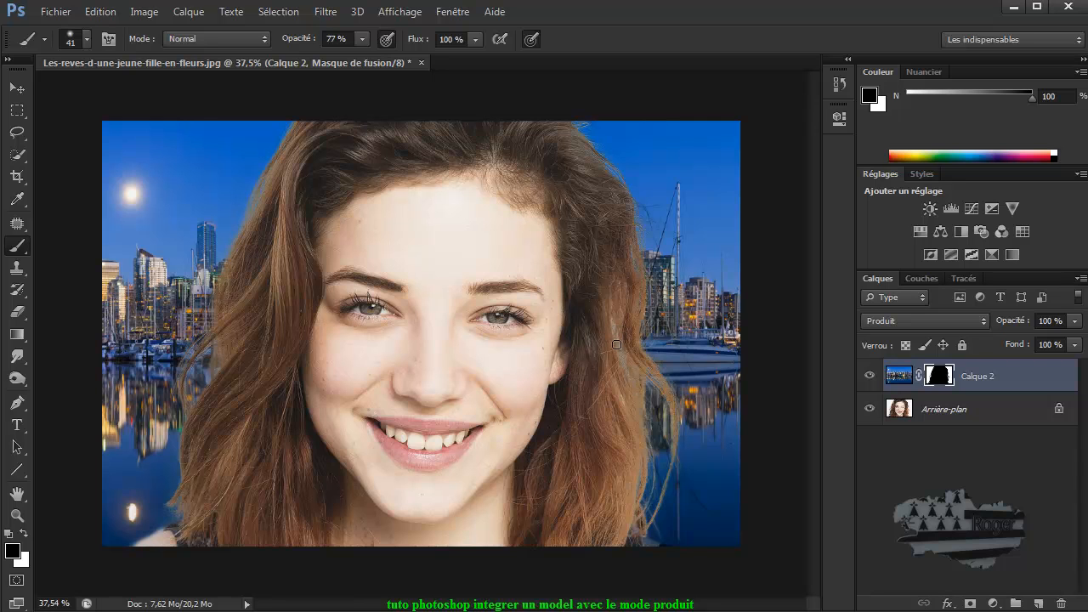
# Step: Paint black on the mask along the woman's right hair edge with the brush at 10% opacity
pyautogui.scroll(5, 617, 343)
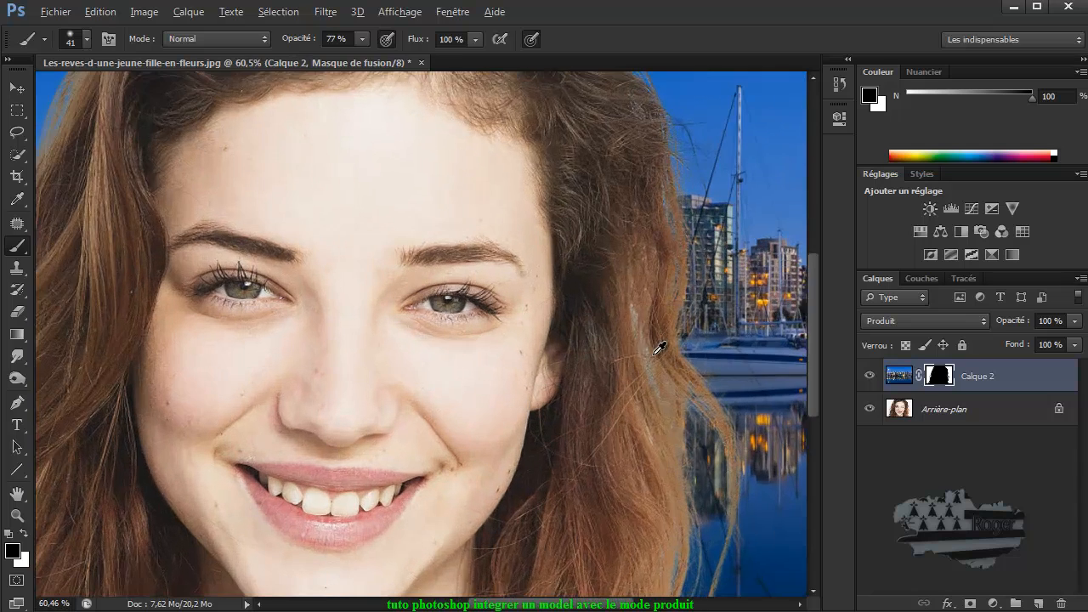
pyautogui.scroll(1, 661, 348)
pyautogui.moveTo(654, 356); pyautogui.dragTo(644, 356)
pyautogui.click(360, 38)
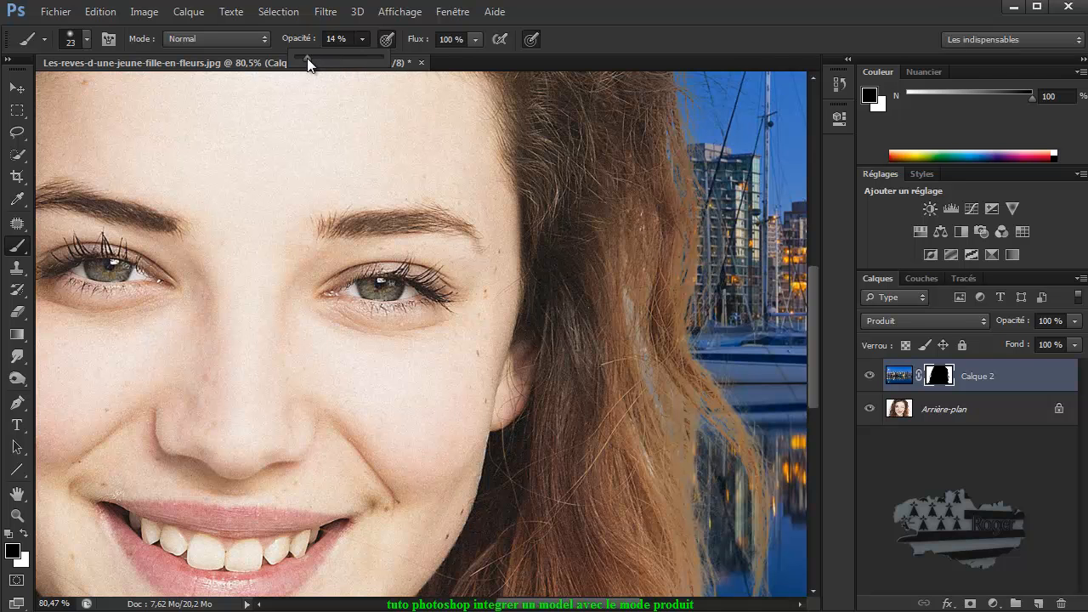
pyautogui.click(629, 289)
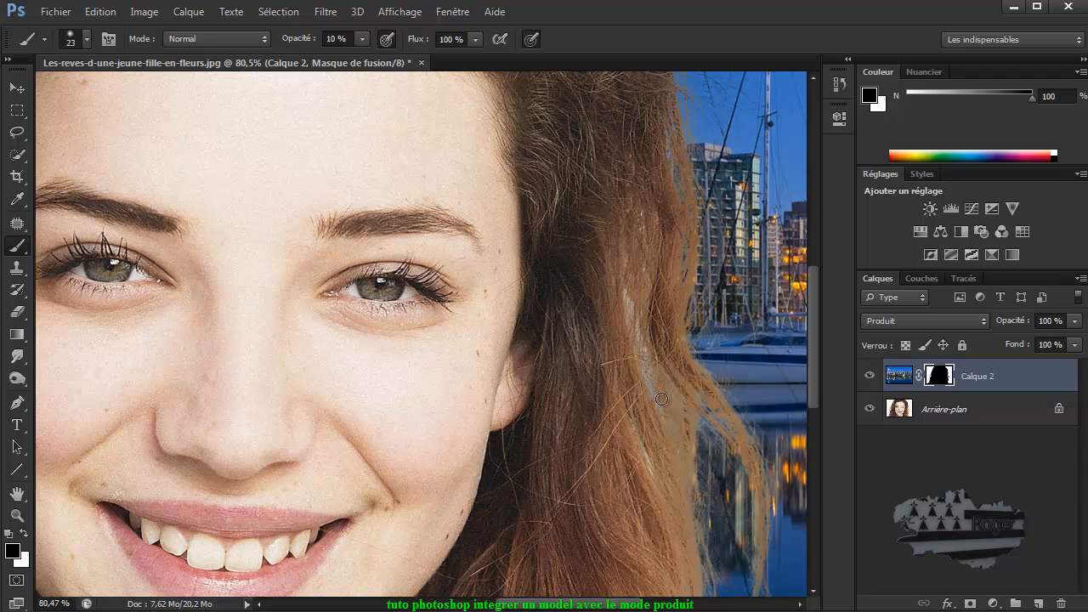
pyautogui.click(26, 531)
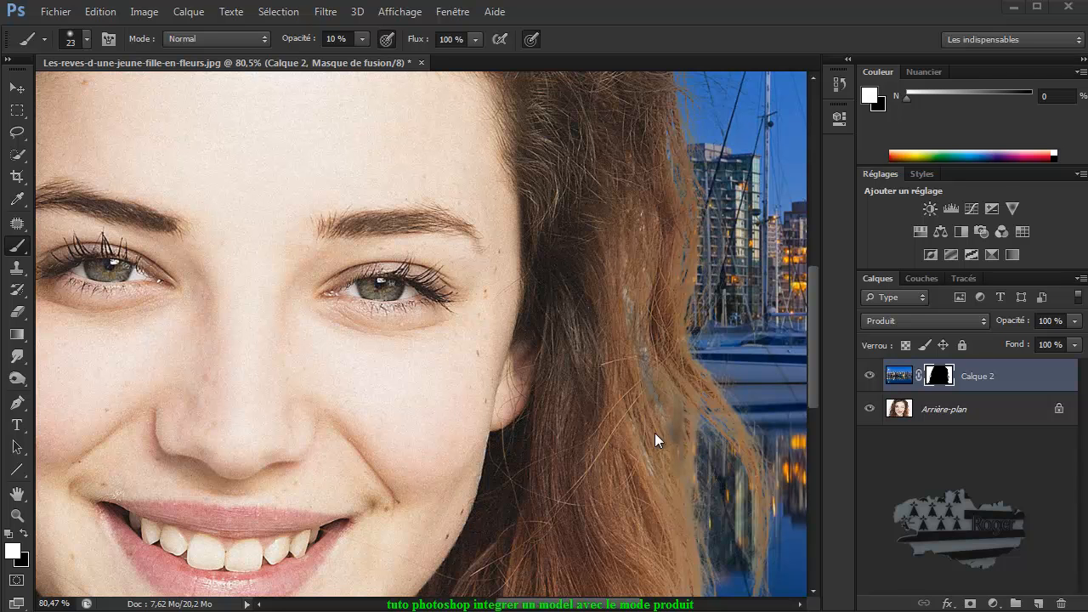
pyautogui.click(24, 534)
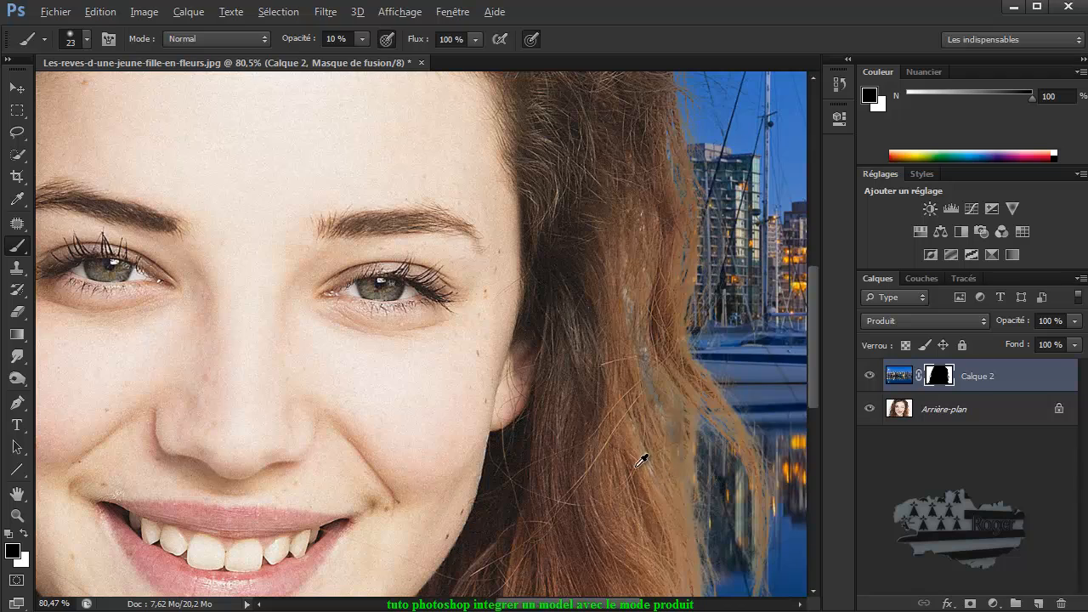
# Step: Duplicate Calque 2 and delete the layer mask from the copy without applying it
pyautogui.scroll(-5, 641, 459)
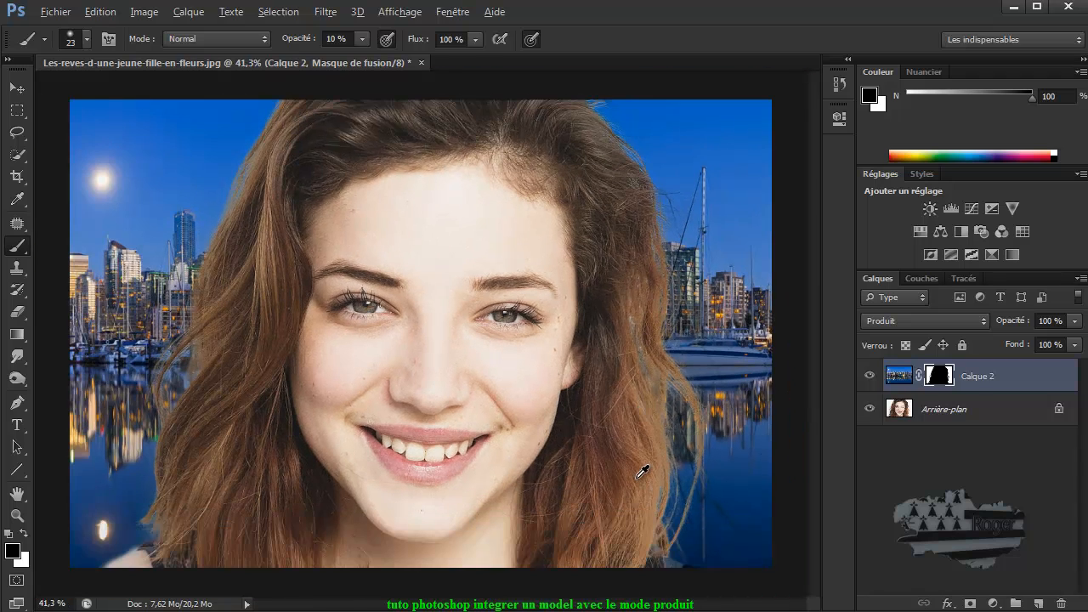
pyautogui.scroll(-1, 642, 472)
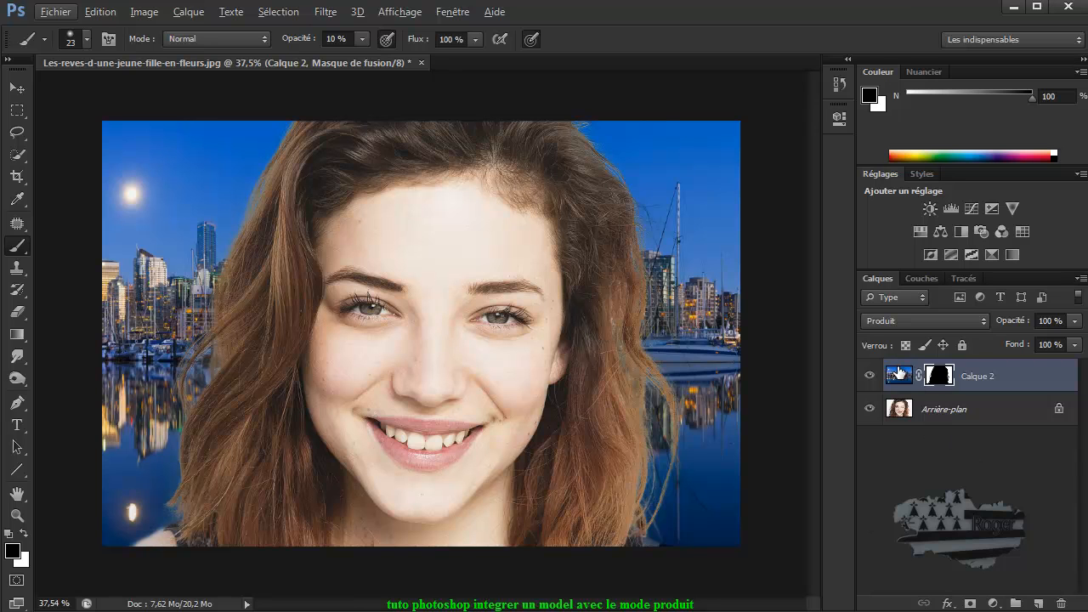
pyautogui.moveTo(898, 374); pyautogui.dragTo(1040, 605)
pyautogui.click(946, 378)
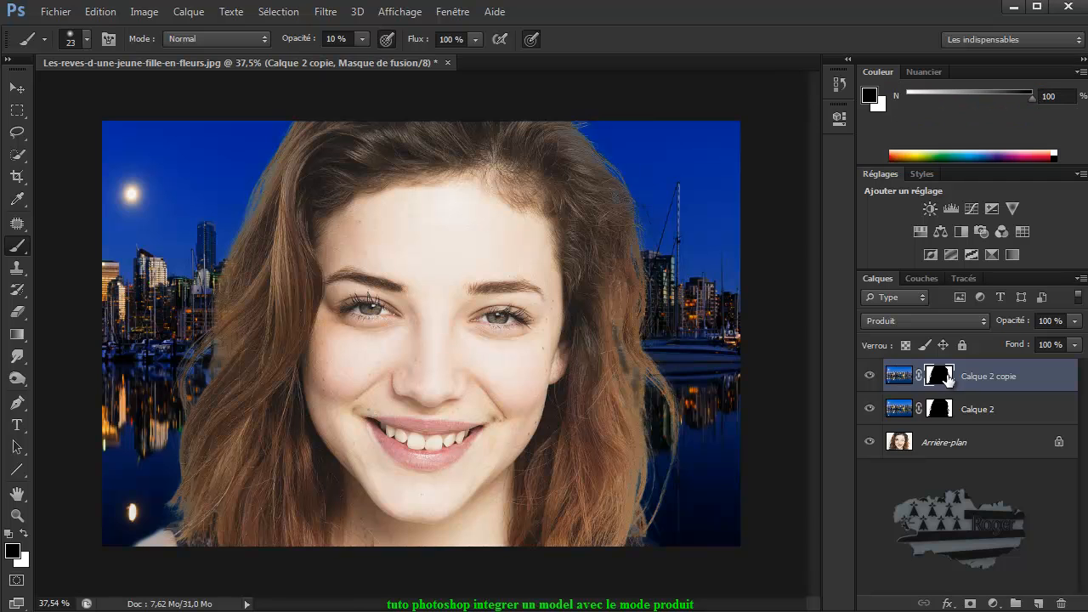
pyautogui.moveTo(947, 378); pyautogui.dragTo(1062, 604)
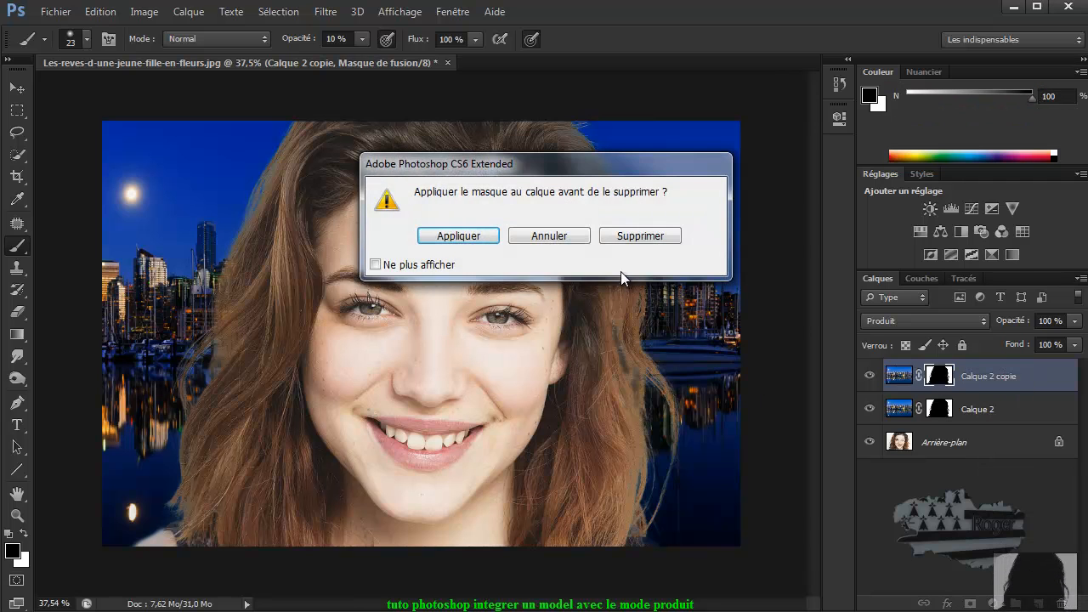
pyautogui.click(640, 236)
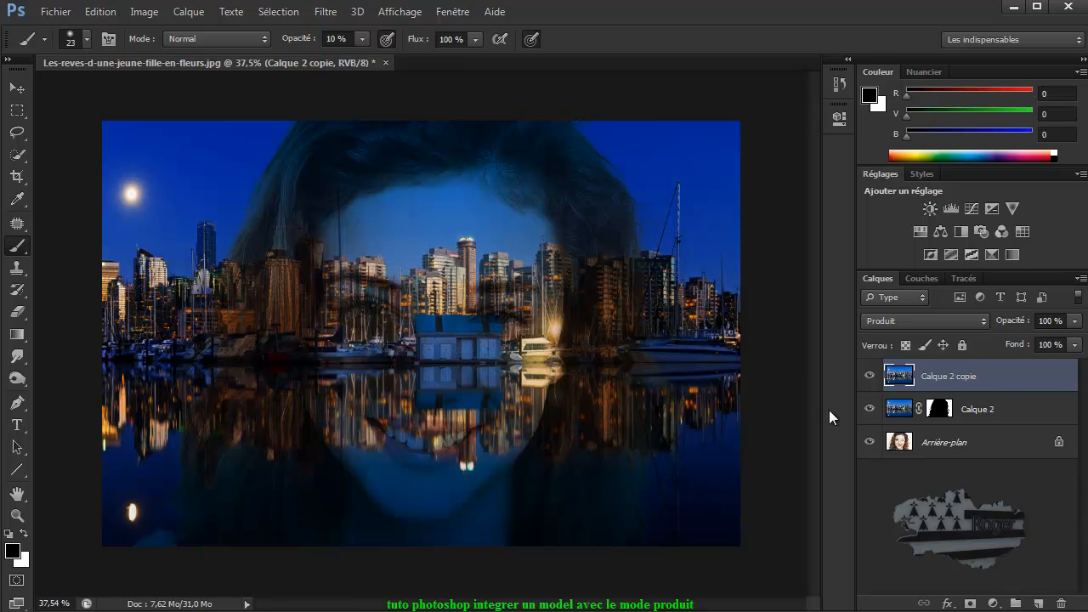
# Step: Hide Calque 2 and set the blending mode of Calque 2 copie to Normal
pyautogui.click(868, 410)
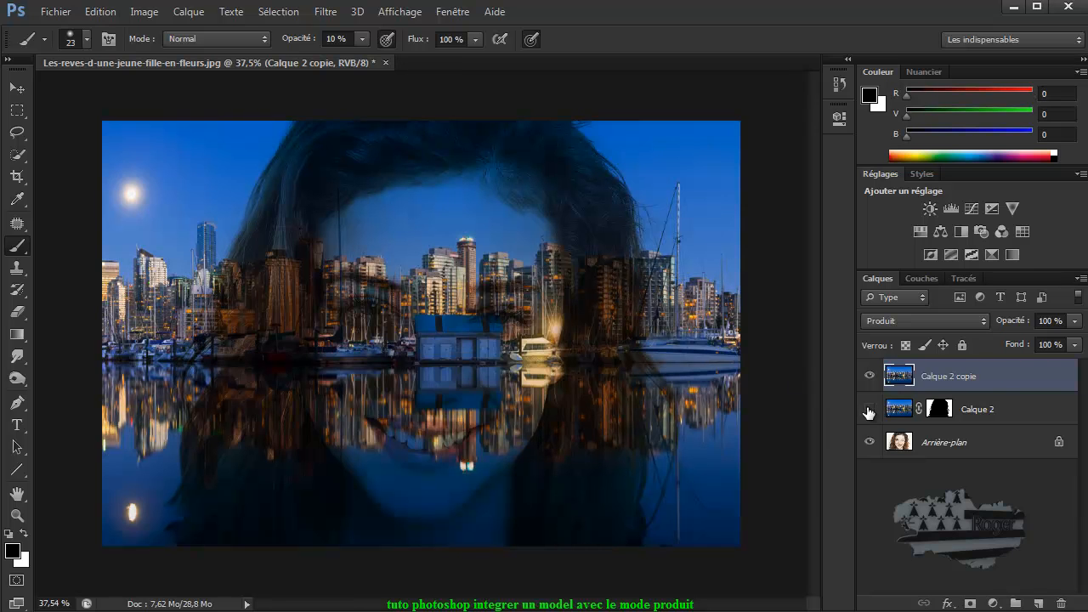
pyautogui.click(909, 317)
pyautogui.click(903, 338)
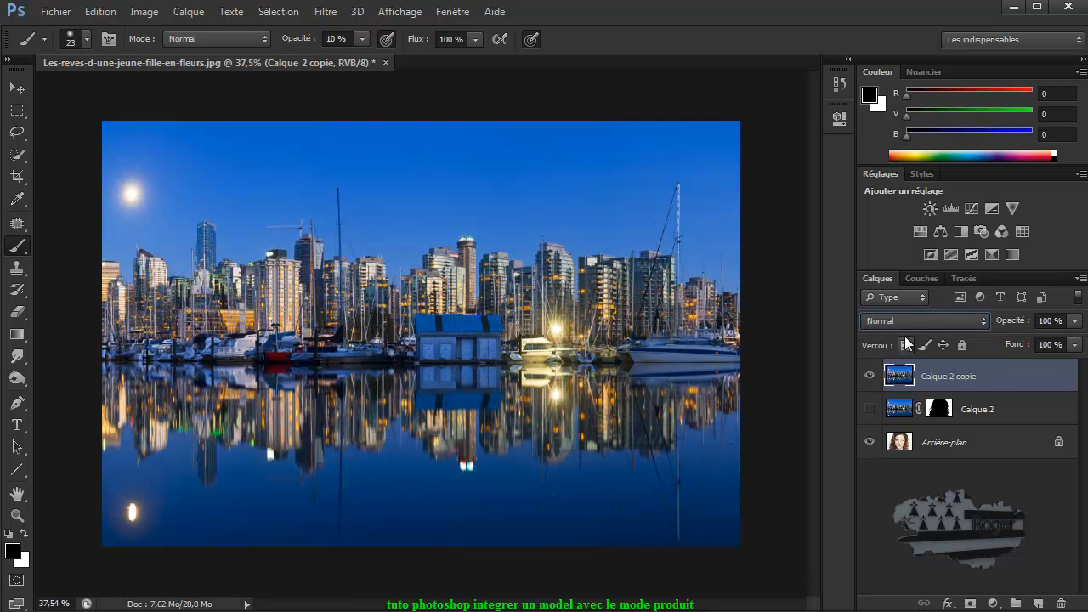
# Step: Load the mask of Calque 2 as a selection
pyautogui.click(938, 413)
pyautogui.keyDown('ctrl'); pyautogui.click(939, 412); pyautogui.keyUp('ctrl')
pyautogui.click(899, 442)
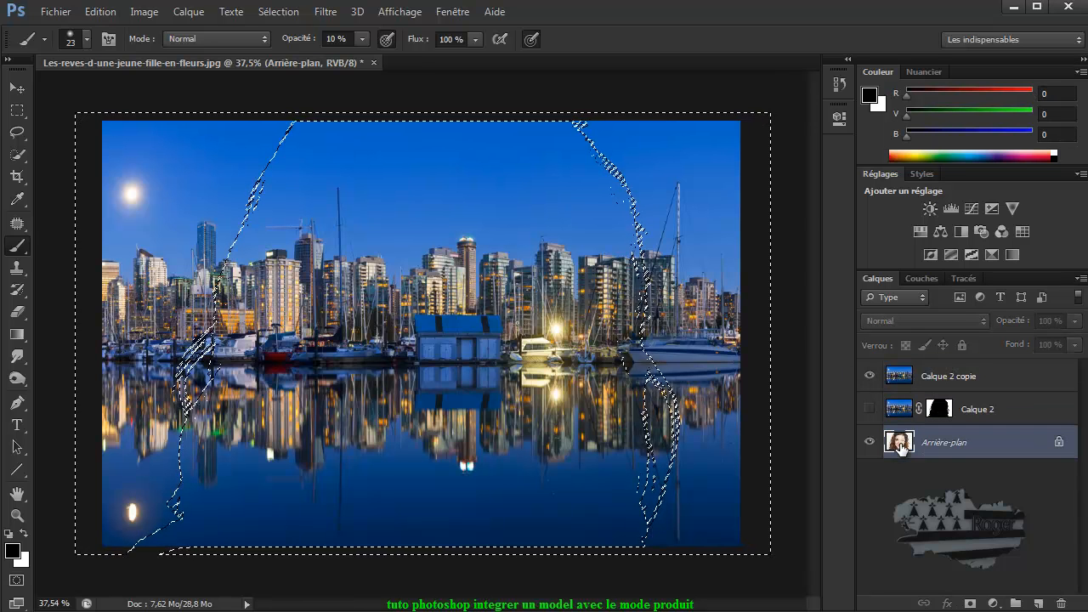
pyautogui.click(869, 376)
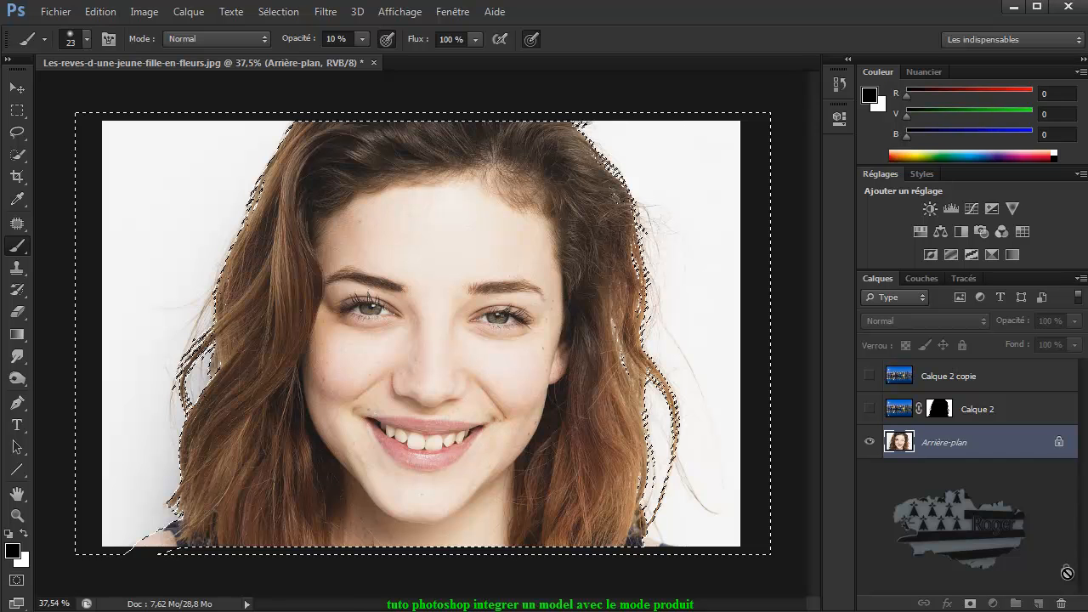
pyautogui.keyDown('alt'); pyautogui.doubleClick(901, 442); pyautogui.keyUp('alt')
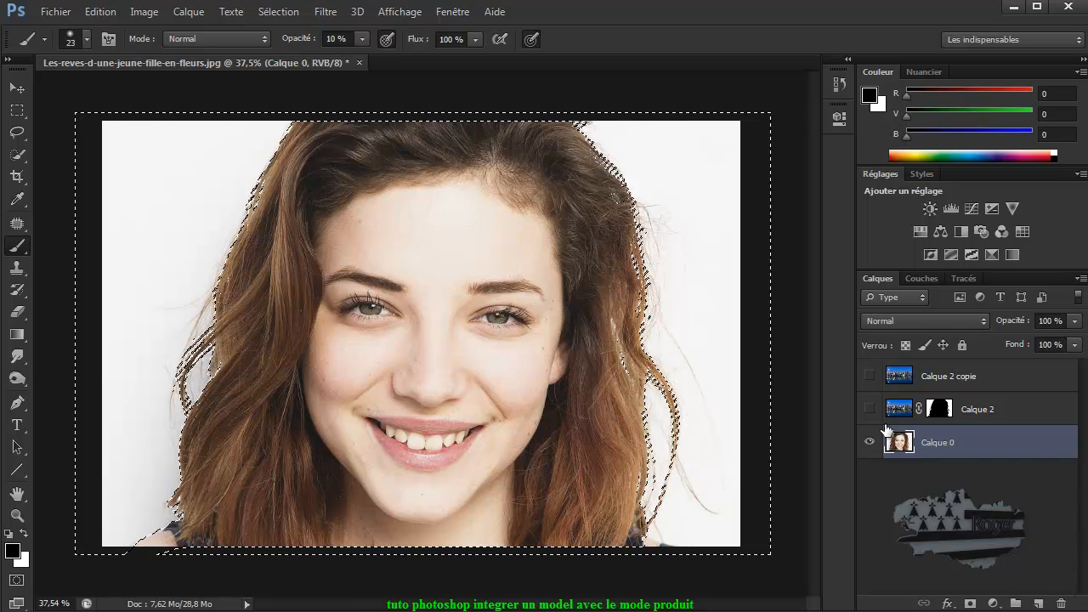
pyautogui.press('Delete')
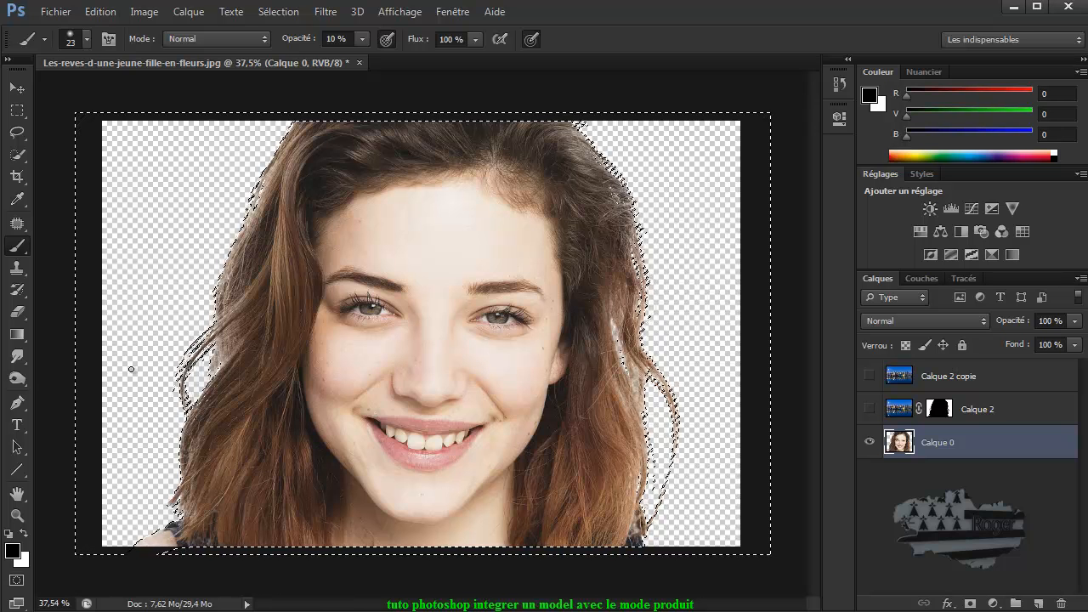
pyautogui.click(870, 376)
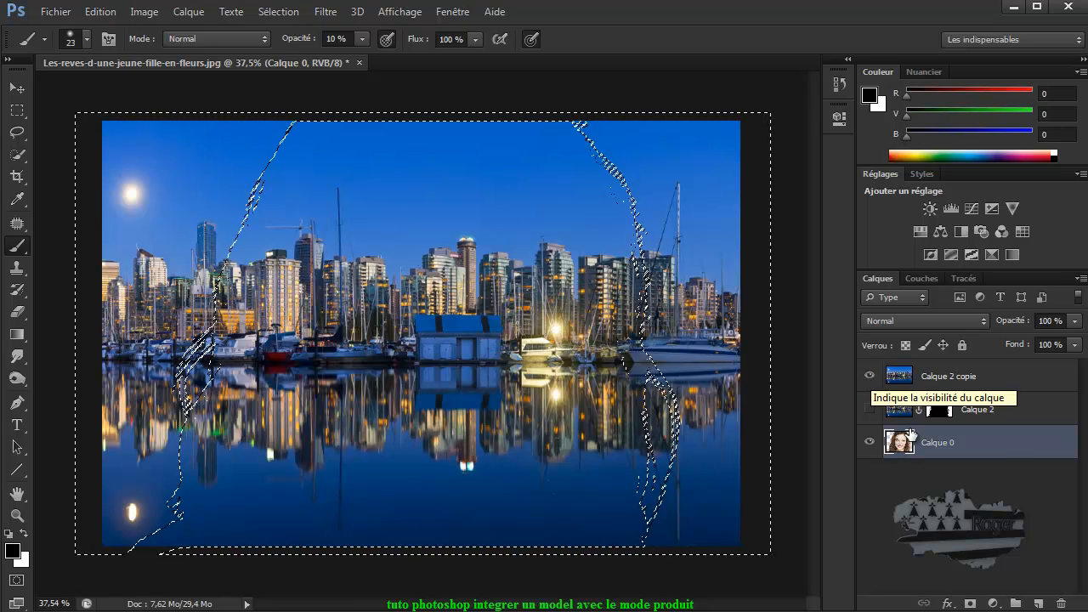
pyautogui.moveTo(903, 444); pyautogui.dragTo(909, 374)
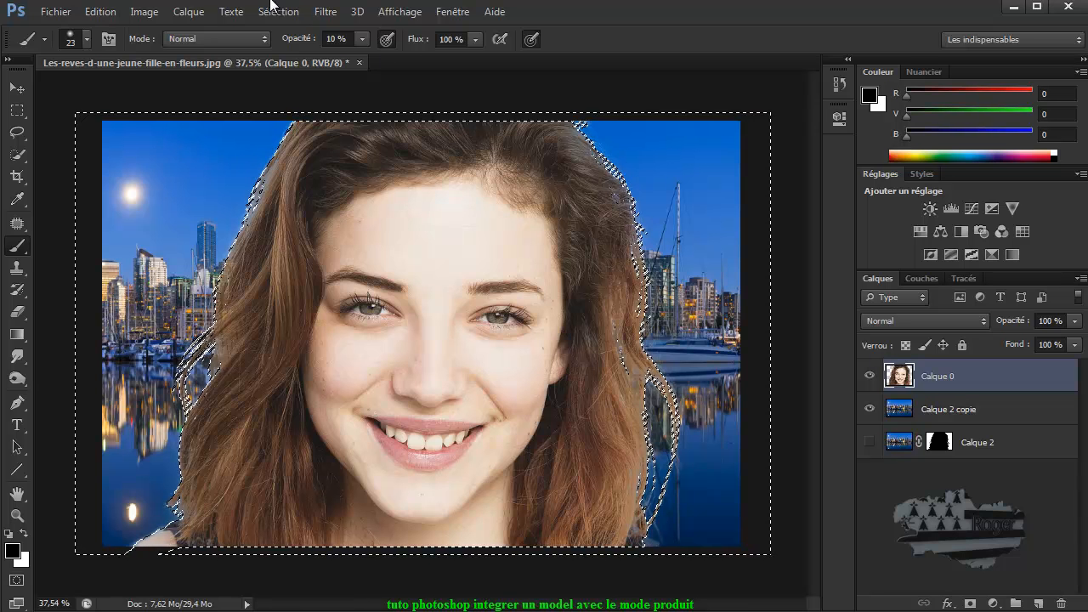
pyautogui.click(270, 7)
pyautogui.click(295, 45)
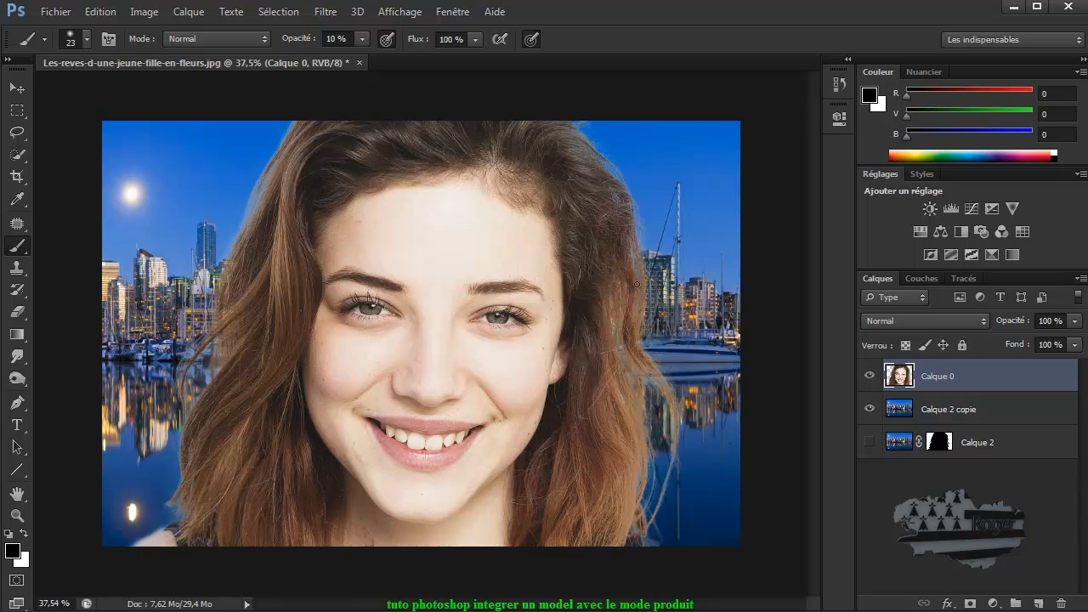
pyautogui.click(100, 12)
pyautogui.click(120, 30)
pyautogui.click(100, 12)
pyautogui.click(120, 62)
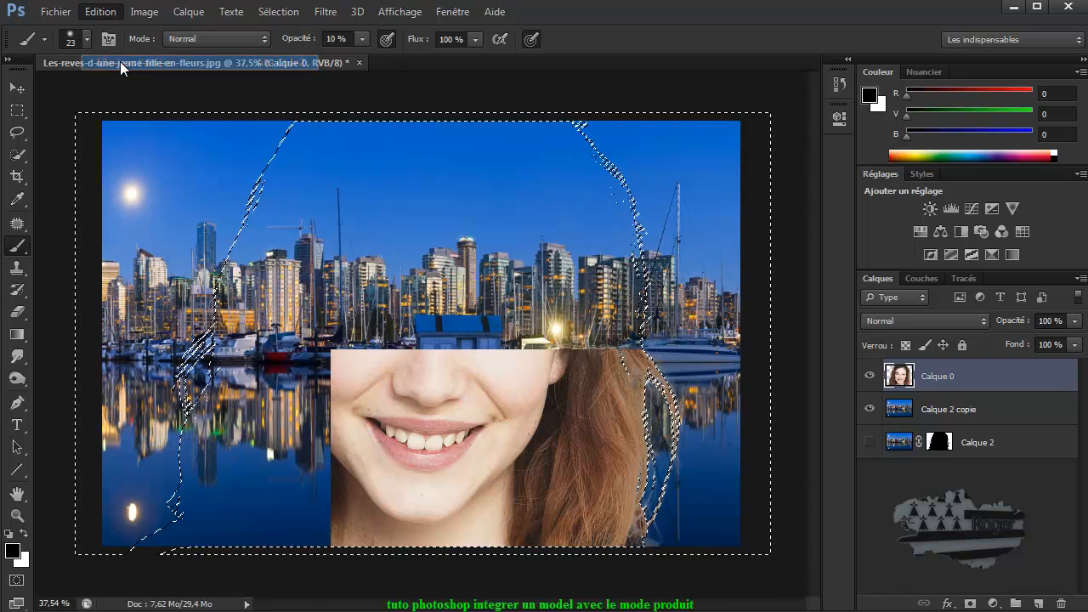
pyautogui.click(101, 12)
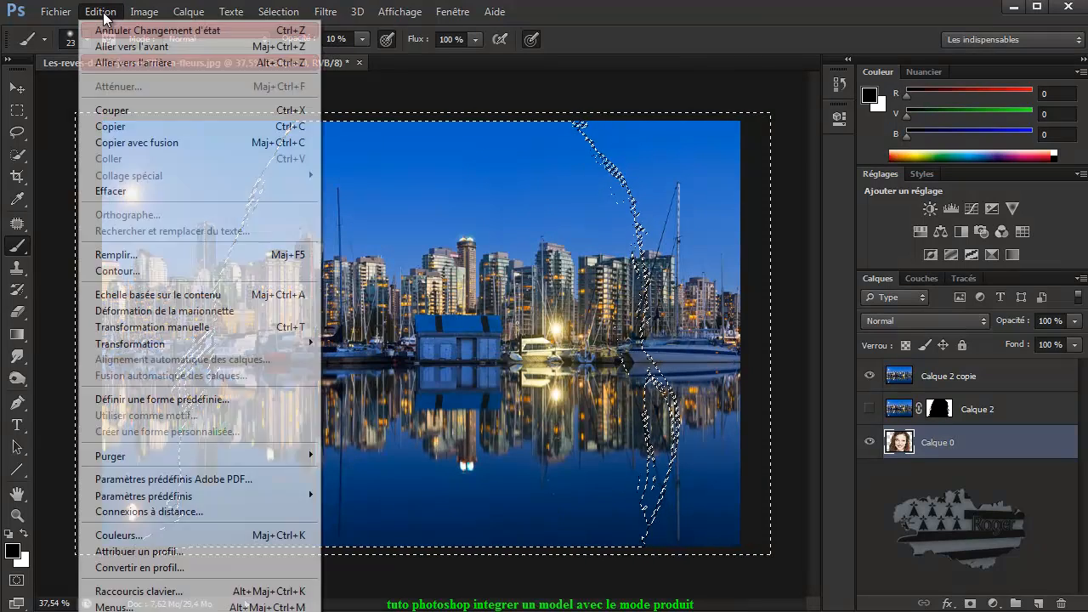
pyautogui.click(117, 63)
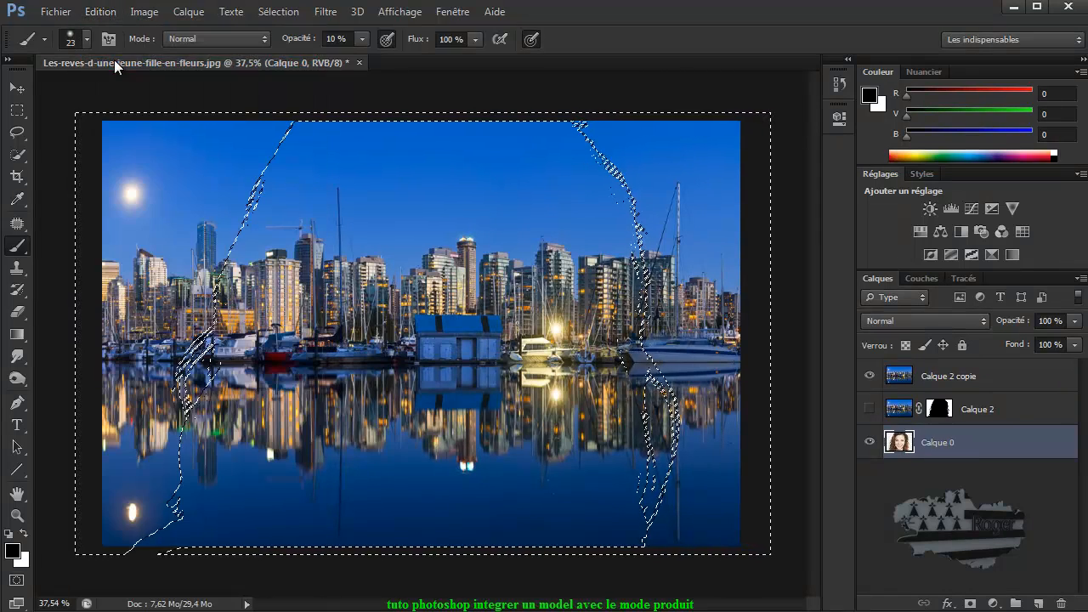
pyautogui.click(99, 11)
pyautogui.click(117, 62)
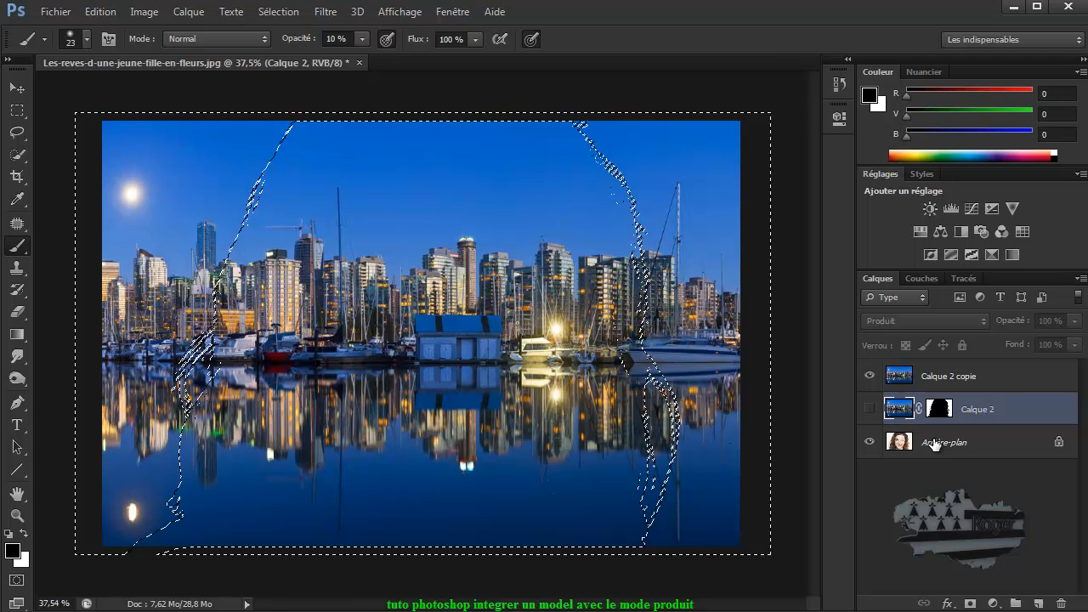
# Step: Duplicate Arrière-plan, move the copy to the top of the stack, delete its white background through the selection, and deselect
pyautogui.moveTo(935, 444); pyautogui.dragTo(1038, 603)
pyautogui.moveTo(947, 446); pyautogui.dragTo(943, 371)
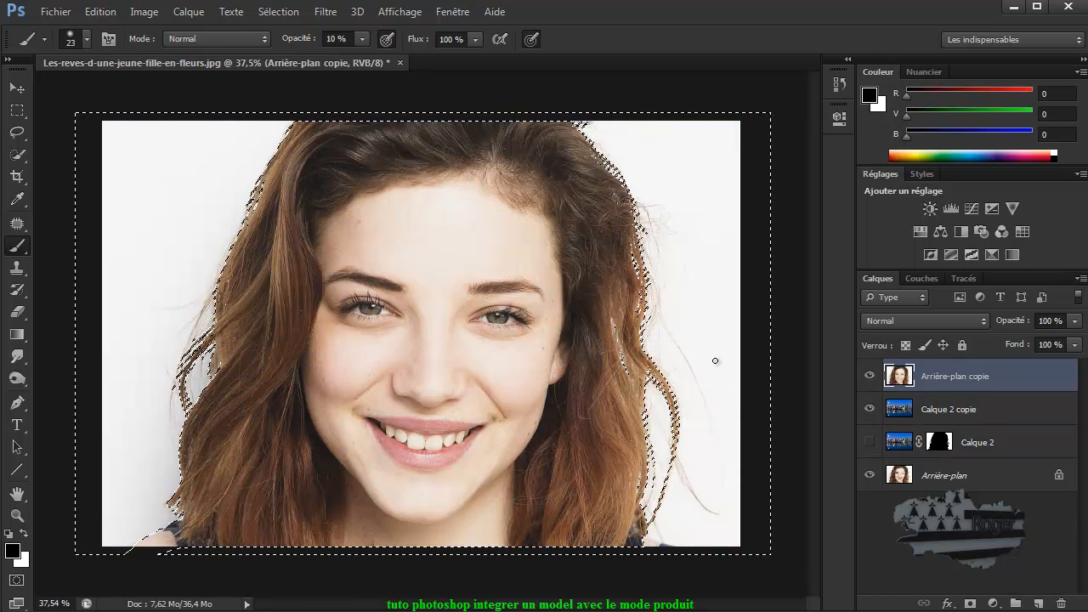
pyautogui.press('Delete')
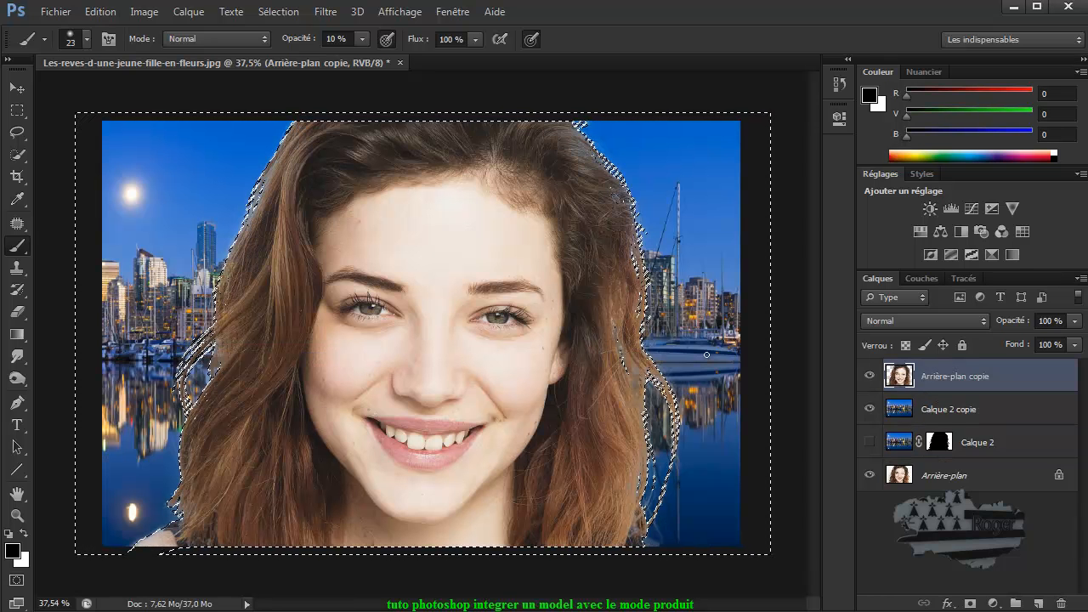
pyautogui.click(280, 12)
pyautogui.click(287, 47)
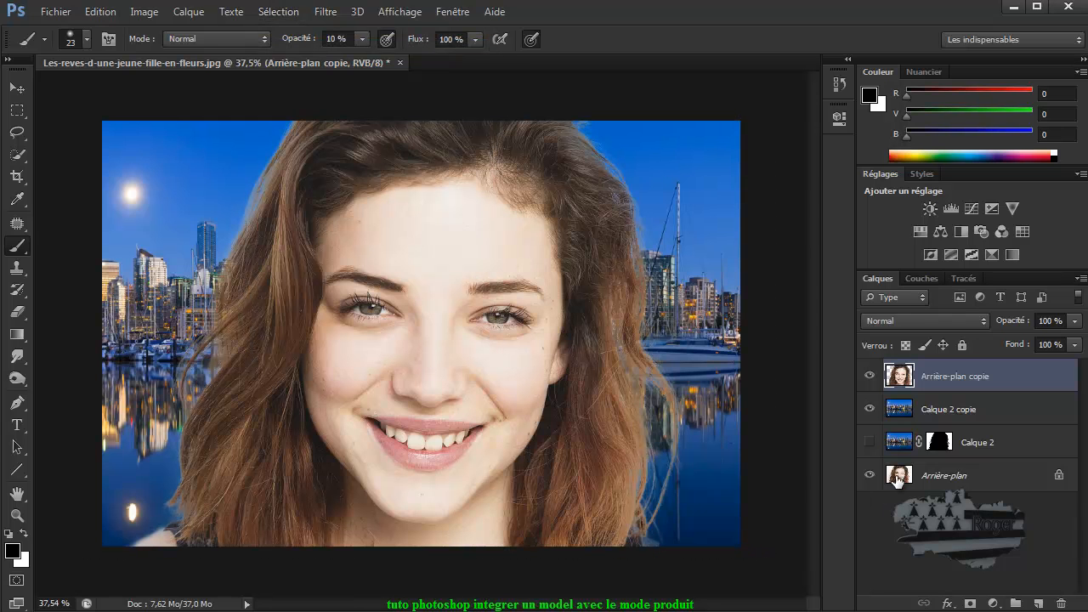
# Step: Group Arrière-plan copie and Calque 2 copie into a new group
pyautogui.click(868, 442)
pyautogui.click(988, 412)
pyautogui.keyDown('shift'); pyautogui.click(991, 385); pyautogui.keyUp('shift')
pyautogui.moveTo(1003, 379); pyautogui.dragTo(1015, 600)
pyautogui.click(870, 396)
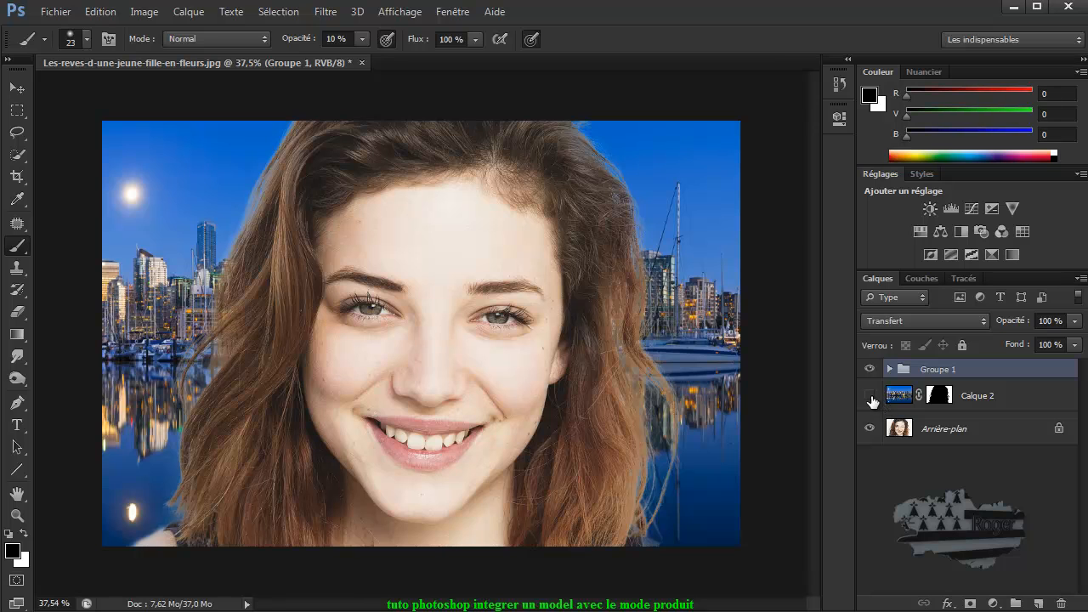
# Step: Show Calque 2, hide Groupe 1, and select Calque 2
pyautogui.click(871, 396)
pyautogui.click(869, 369)
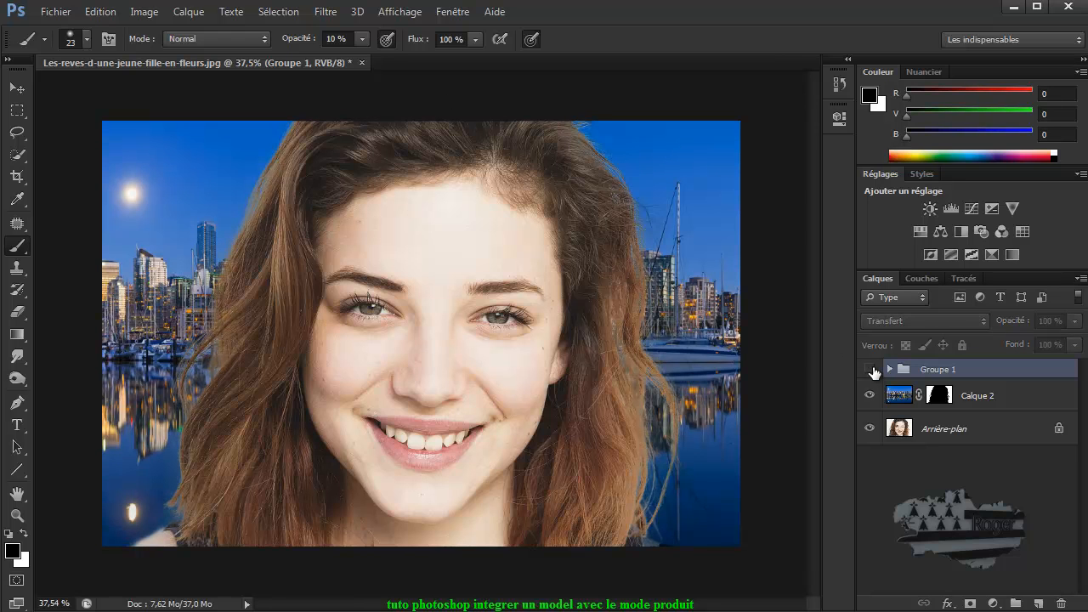
pyautogui.click(920, 395)
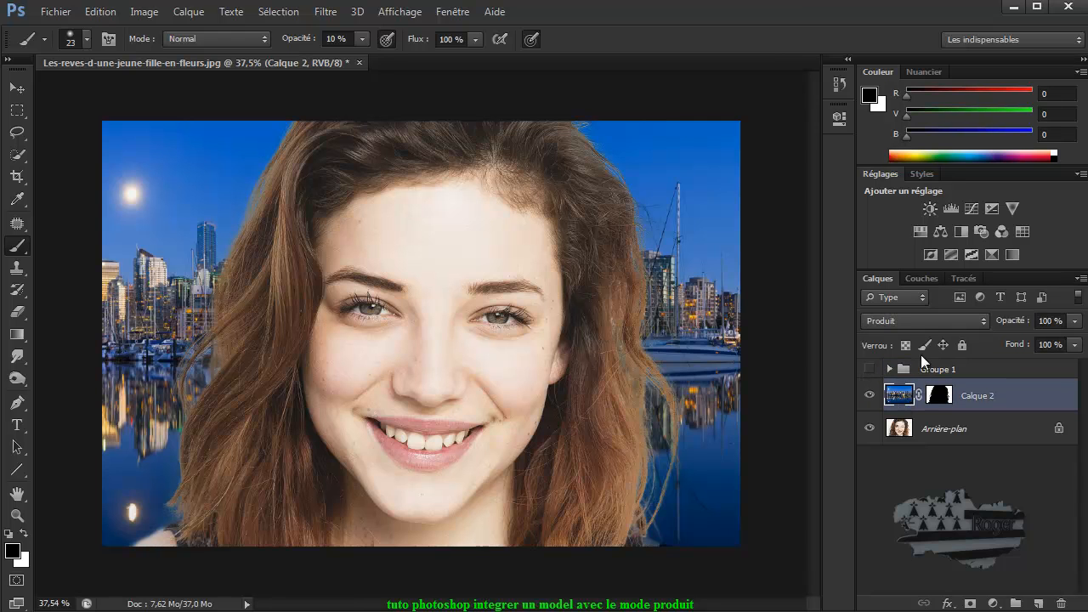
# Step: Toggle the visibility of Groupe 1 and Calque 2 repeatedly to compare the blended results
pyautogui.click(869, 371)
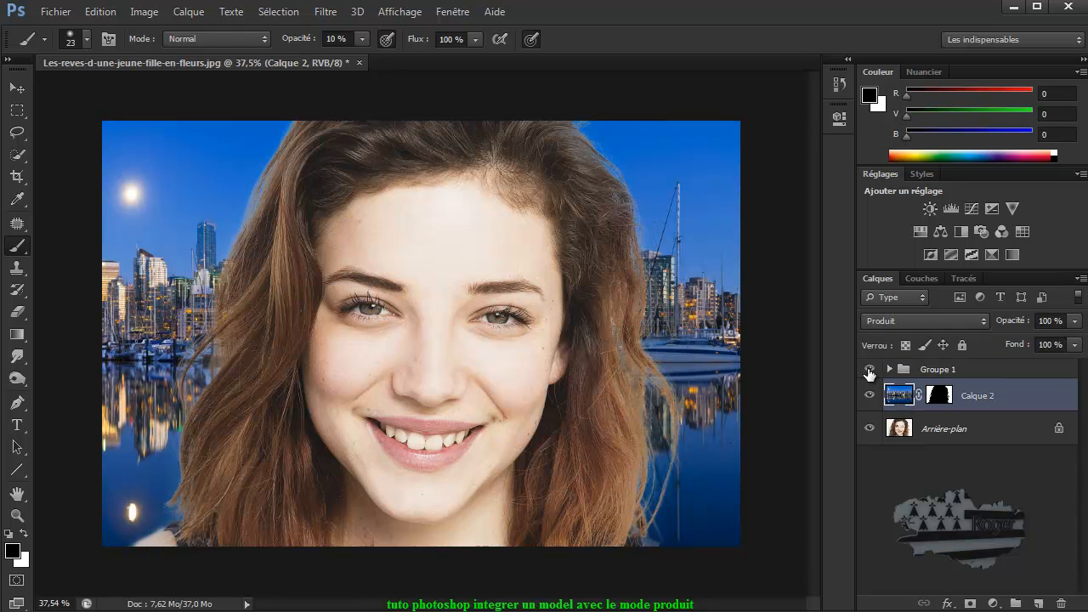
pyautogui.click(868, 371)
pyautogui.click(869, 371)
pyautogui.click(869, 372)
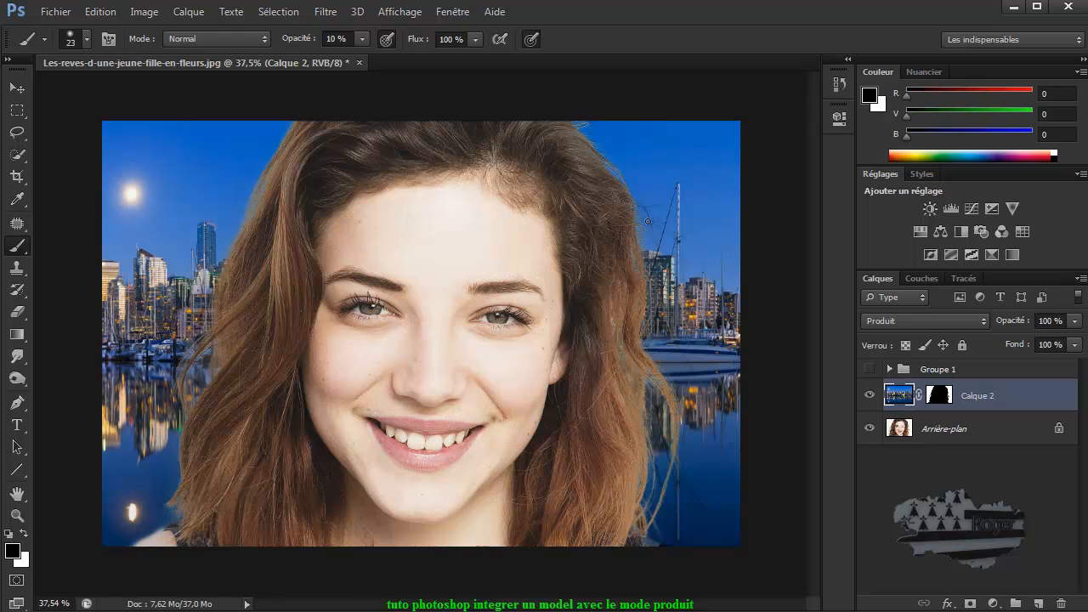
pyautogui.click(869, 369)
pyautogui.click(869, 395)
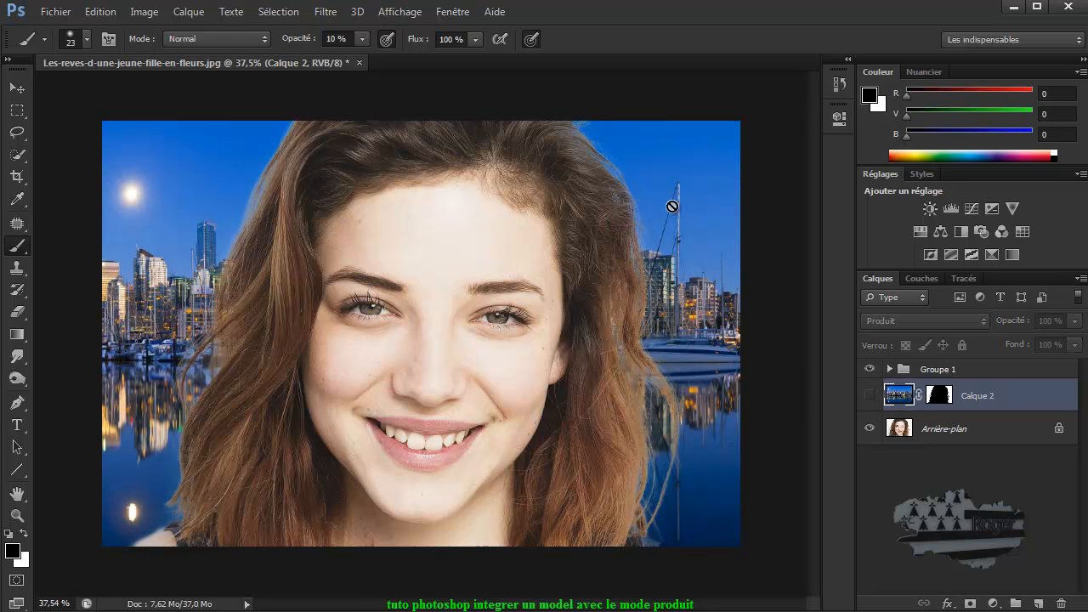
pyautogui.click(868, 396)
pyautogui.click(869, 370)
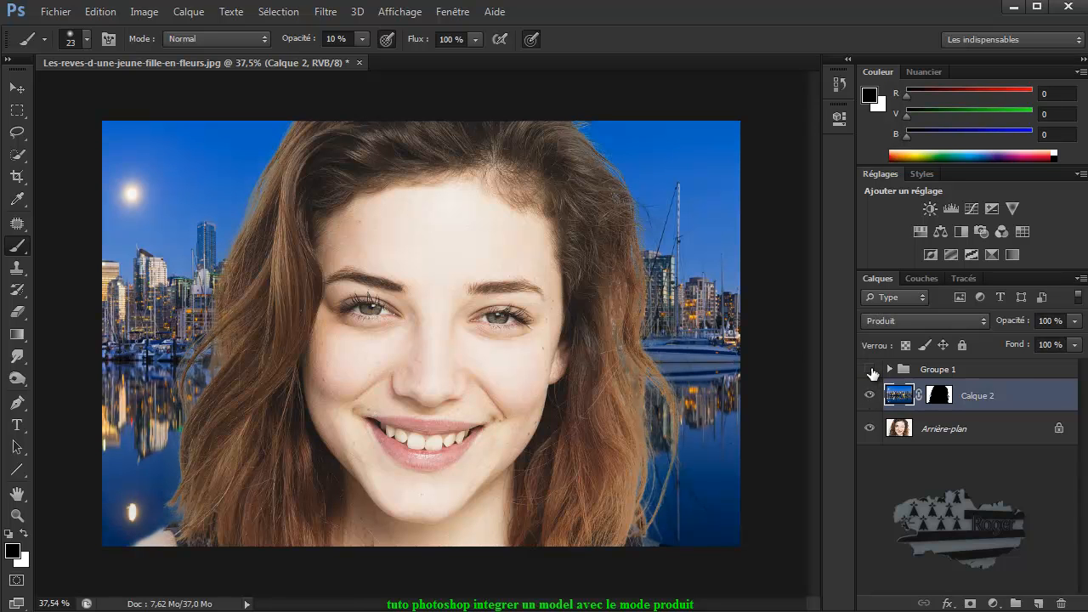
pyautogui.click(869, 395)
pyautogui.click(868, 395)
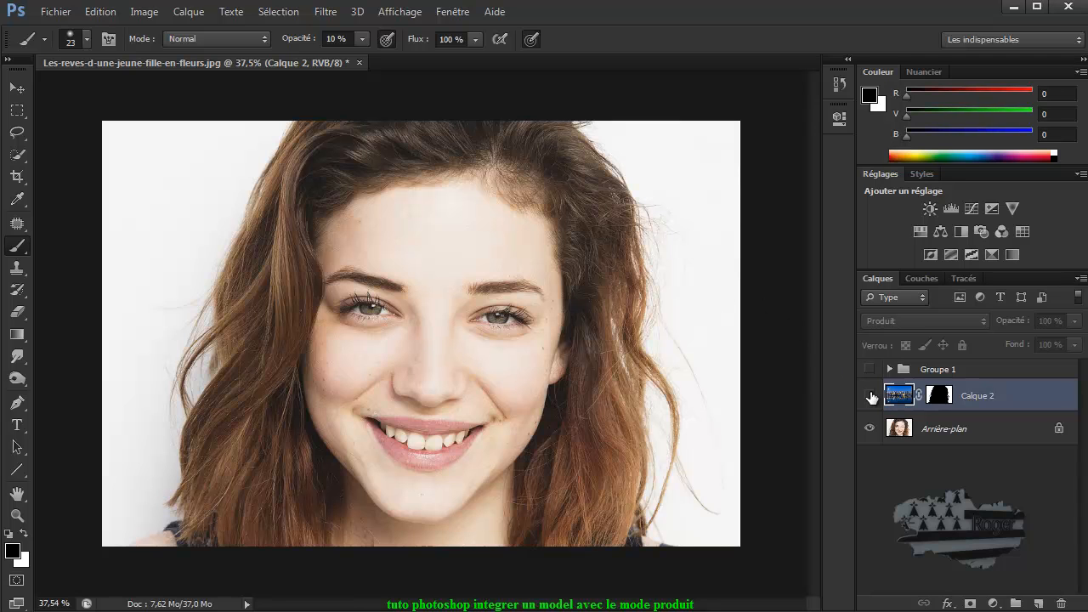
pyautogui.click(863, 395)
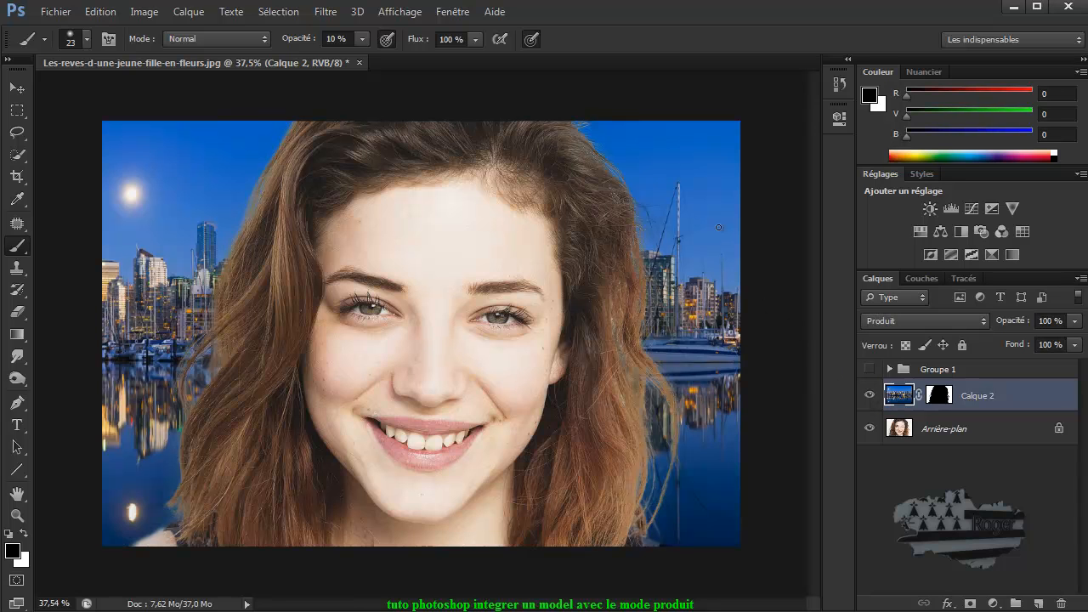
pyautogui.click(869, 369)
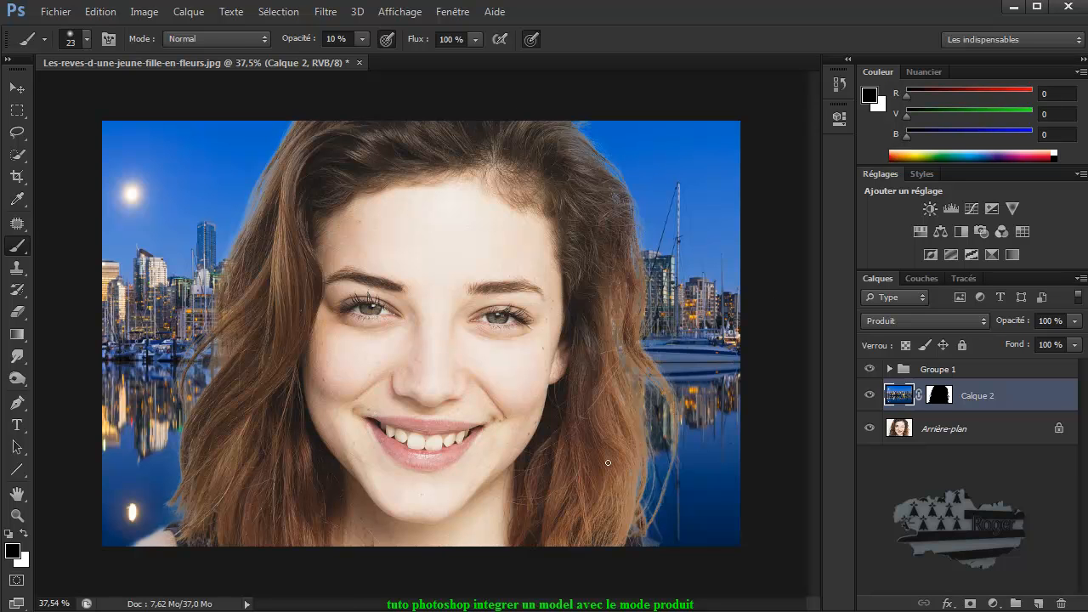
pyautogui.click(974, 432)
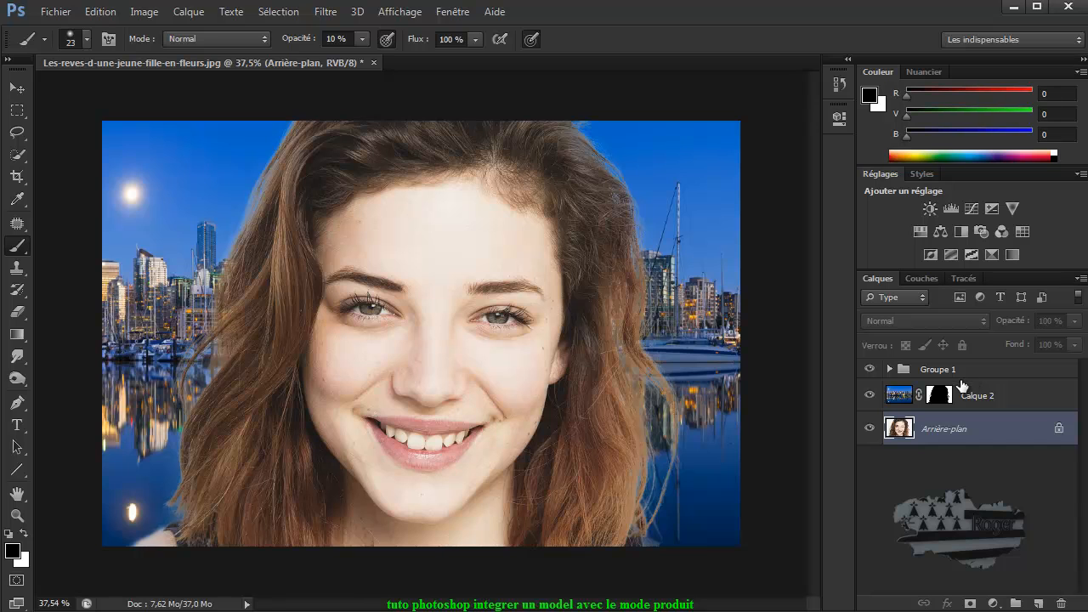
pyautogui.click(901, 396)
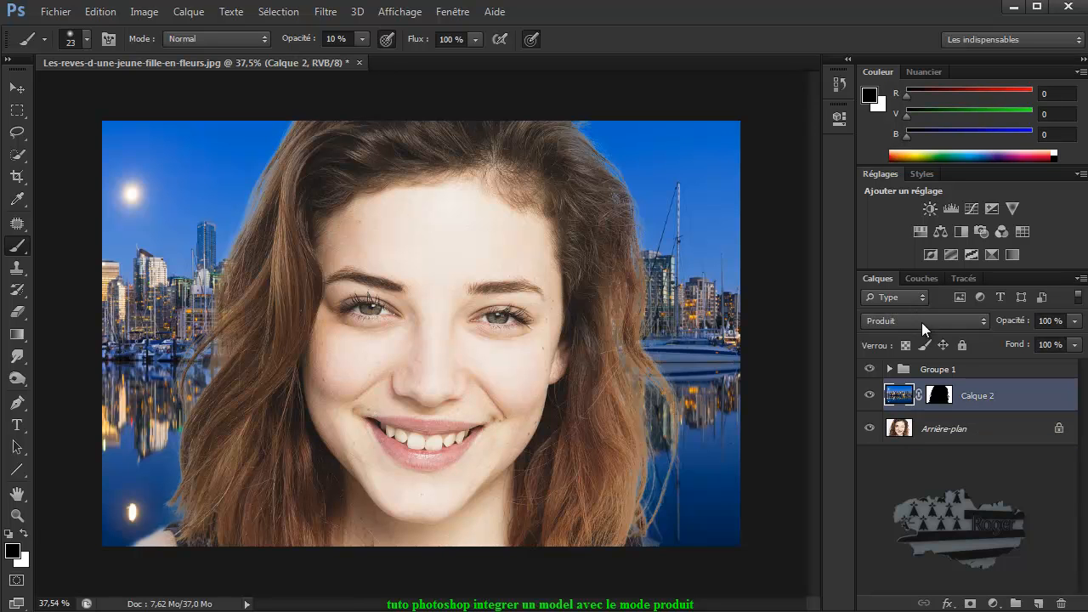
pyautogui.click(869, 369)
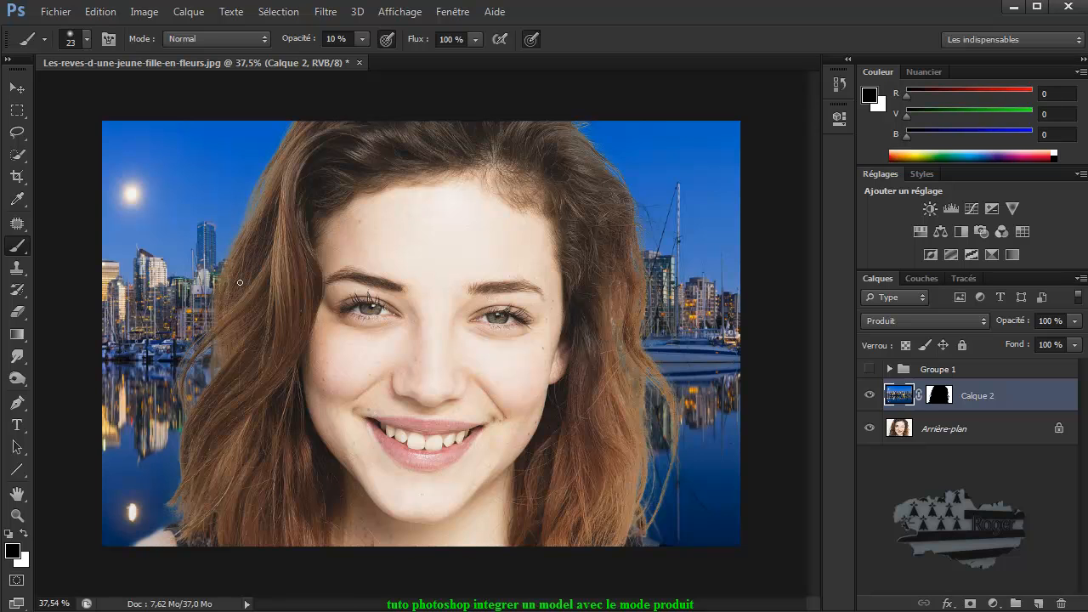